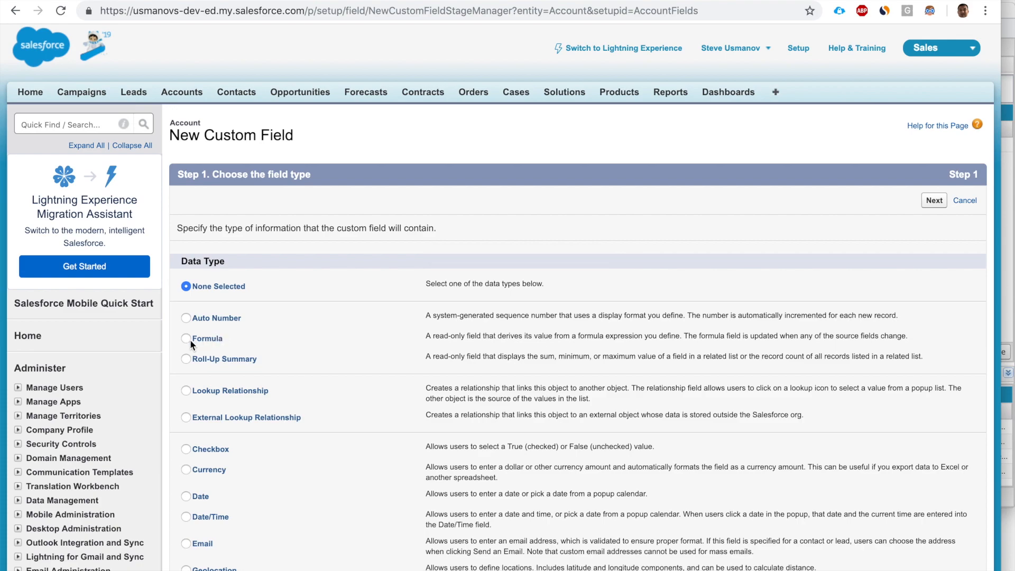
Choose Formula as the new Account field's data type and continue to the output type
drag(427, 339, 577, 335)
click(499, 335)
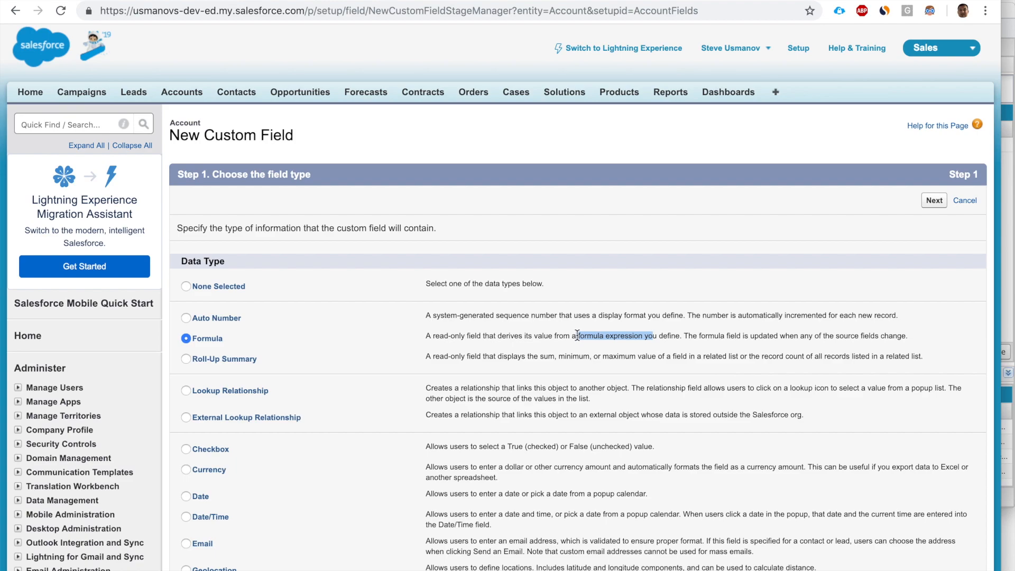
drag(698, 336, 885, 338)
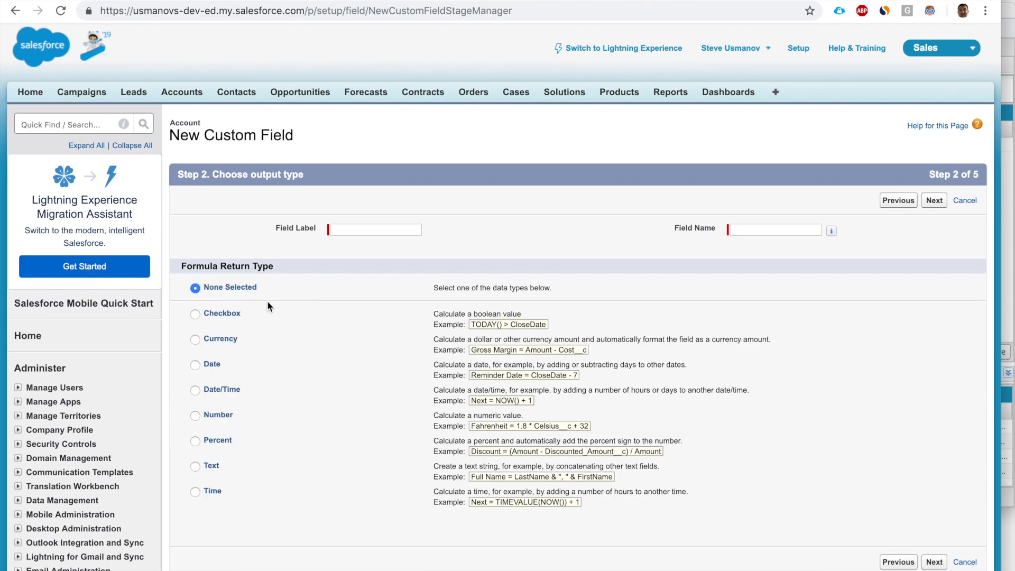
Try the Currency and Date return types, then set the formula's return type to Checkbox
click(235, 316)
click(223, 344)
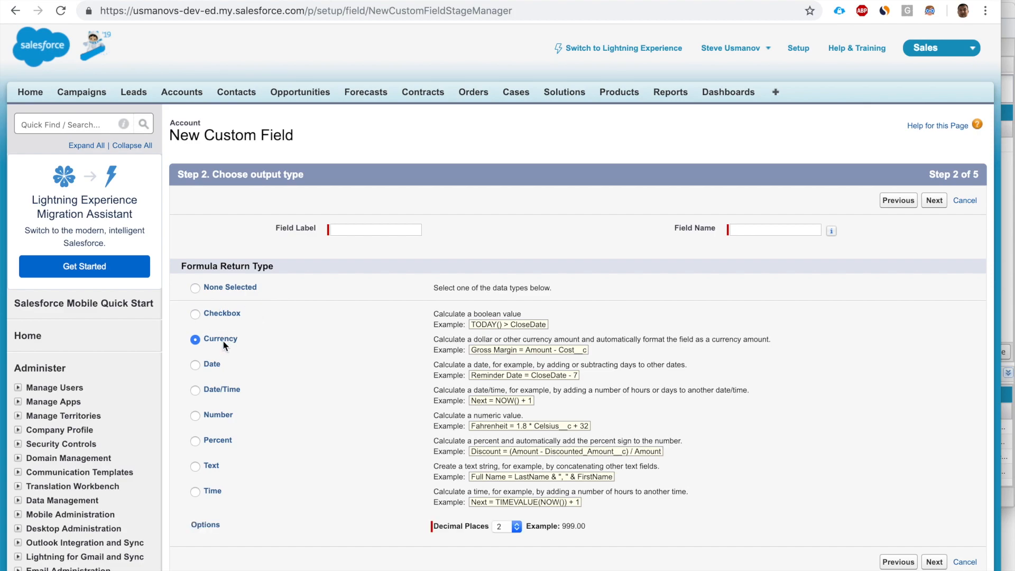
click(215, 366)
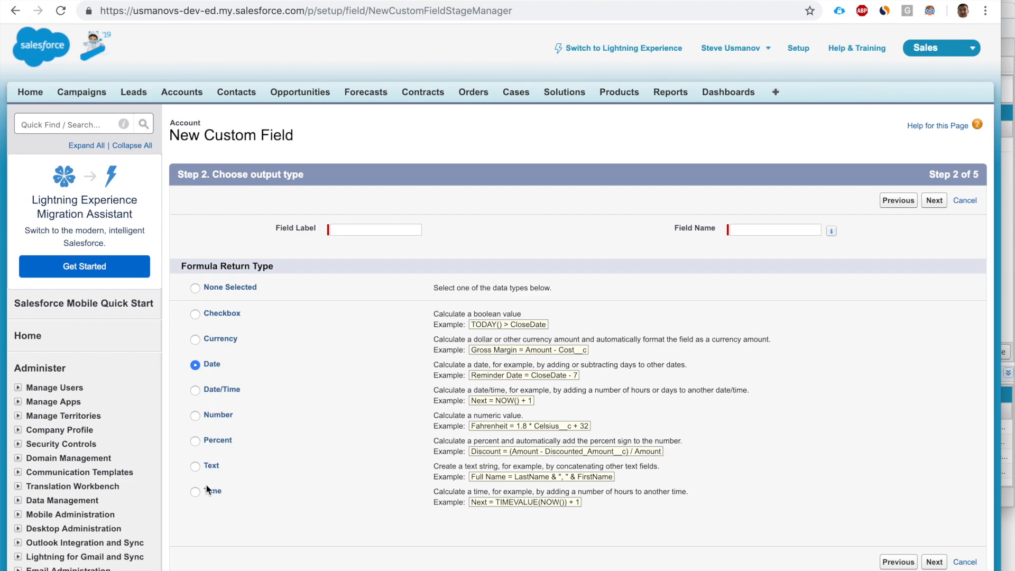
drag(205, 490, 233, 496)
click(196, 315)
Label the field Has Decimal Places with its matching field name and continue to the formula editor
click(371, 230)
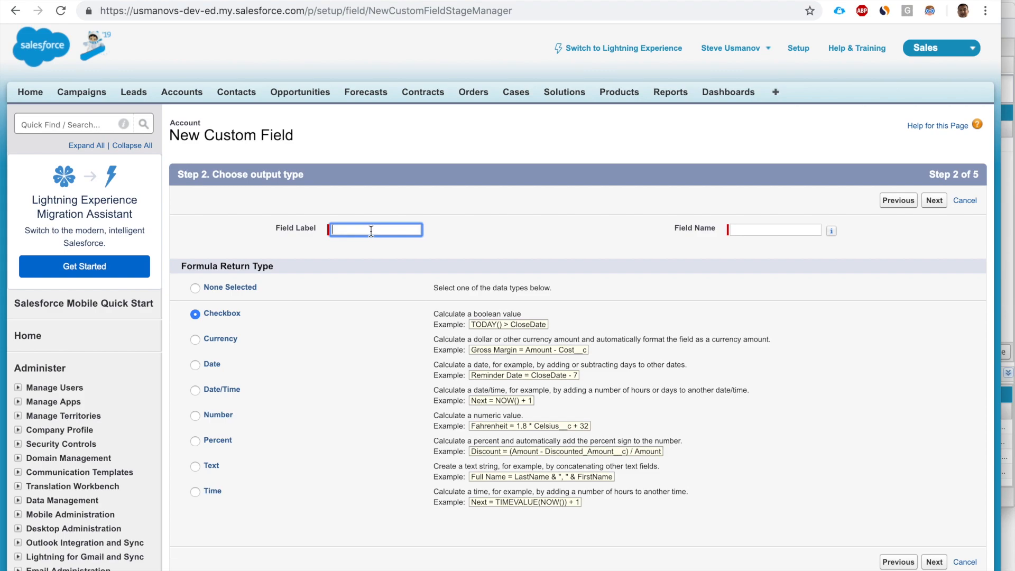
text(Has Decimal Places)
key(Tab)
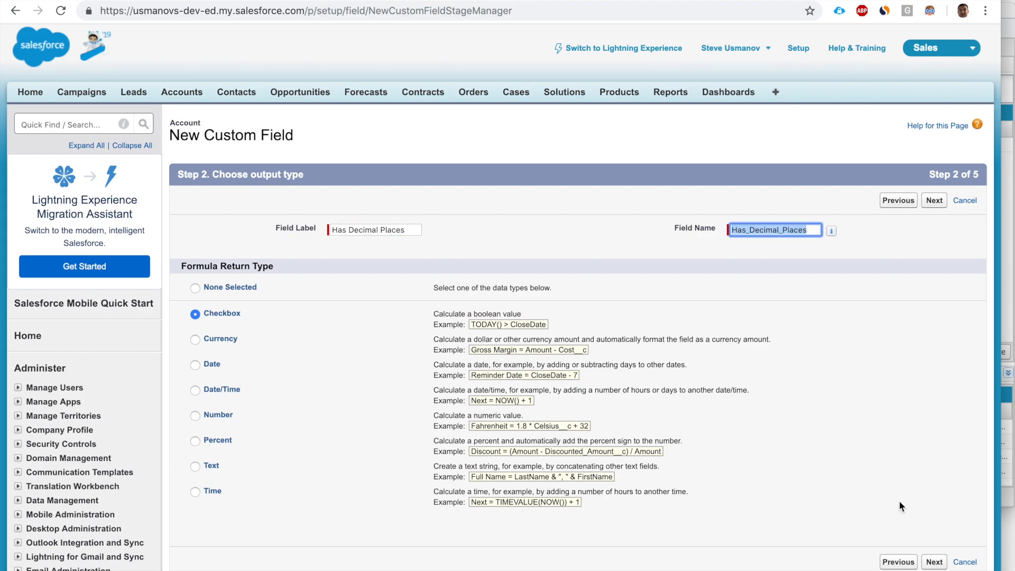
scroll(899, 500, down, 1)
click(933, 550)
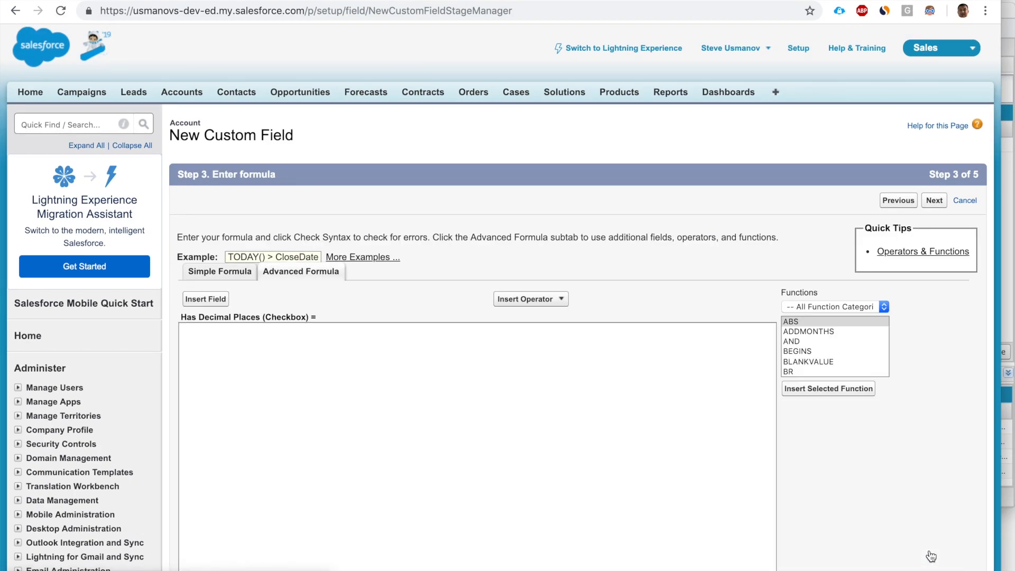
Examine which fields and operators can be inserted into the advanced formula
scroll(407, 426, down, 2)
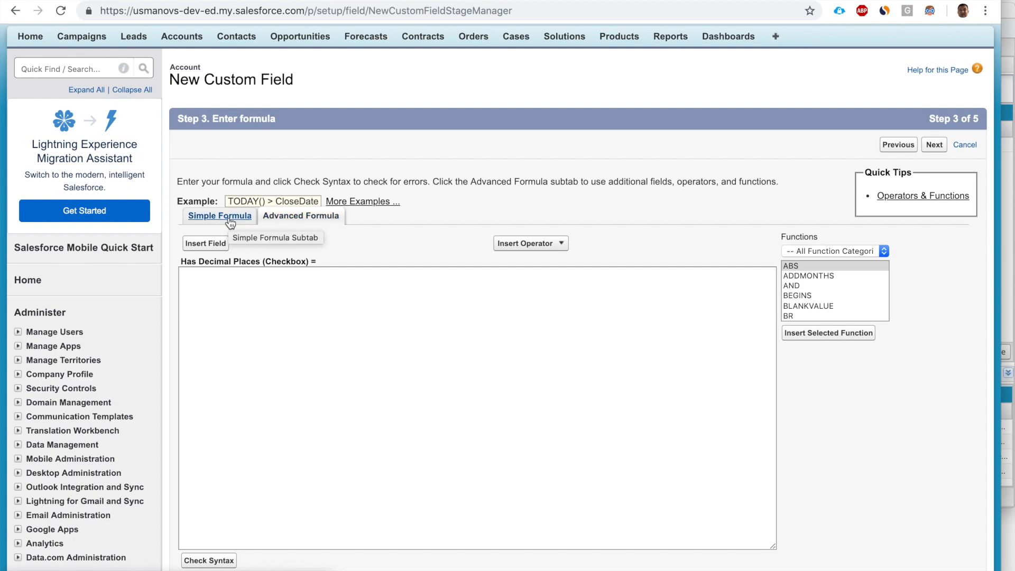
scroll(230, 222, down, 1)
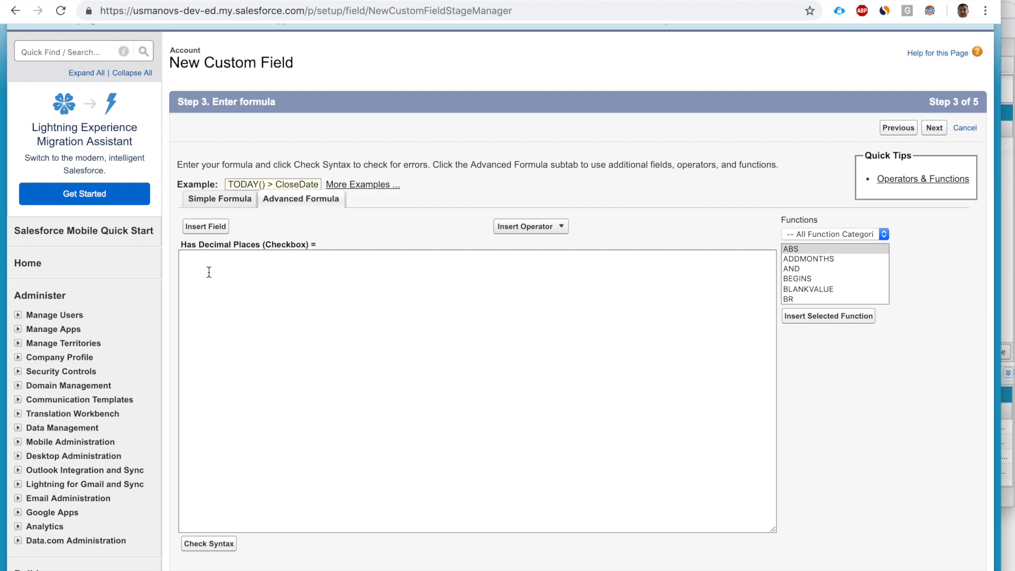
click(205, 227)
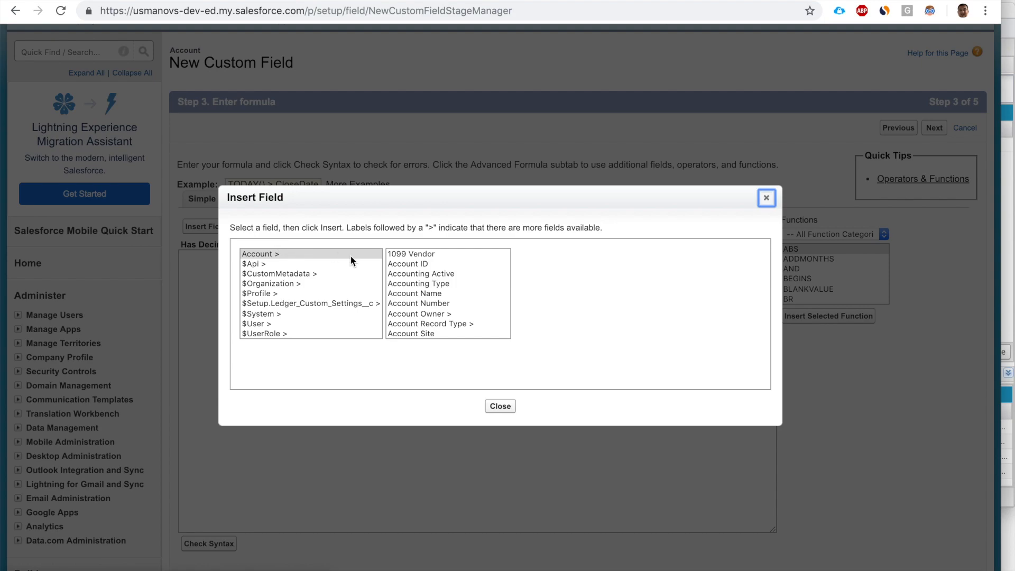
click(524, 226)
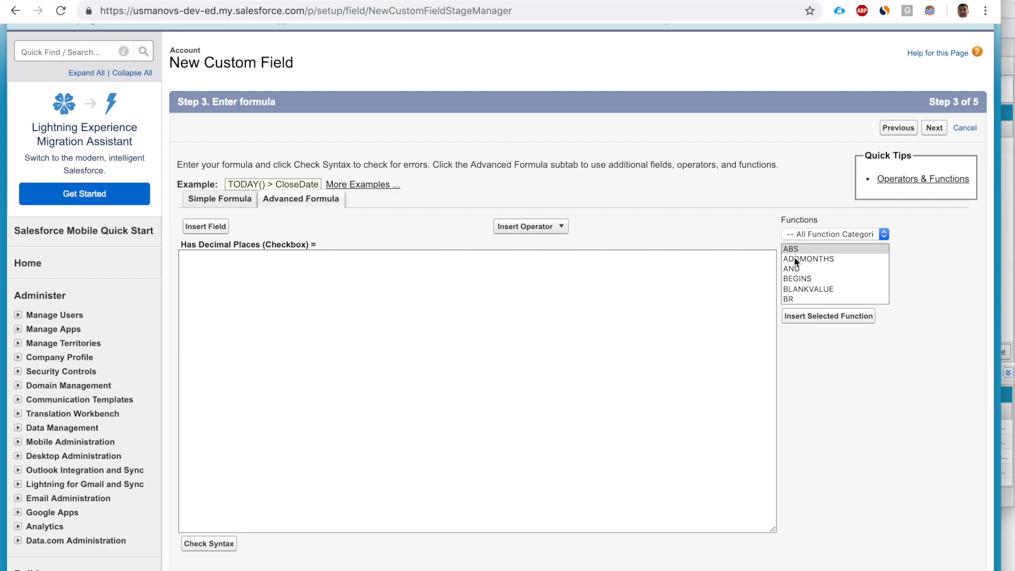
Browse the list of functions available for the formula
scroll(801, 272, down, 3)
scroll(801, 272, down, 3)
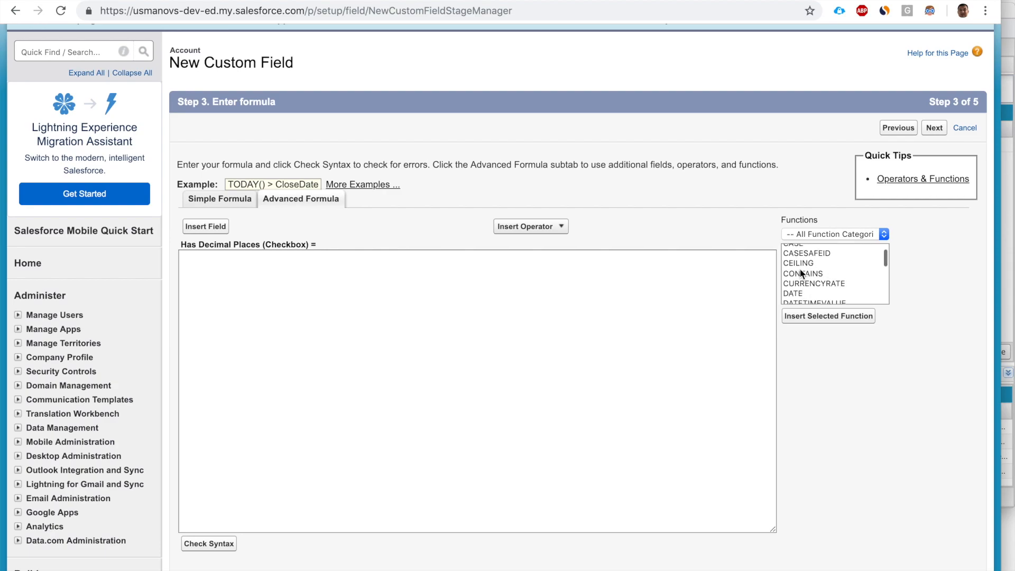
scroll(801, 272, down, 6)
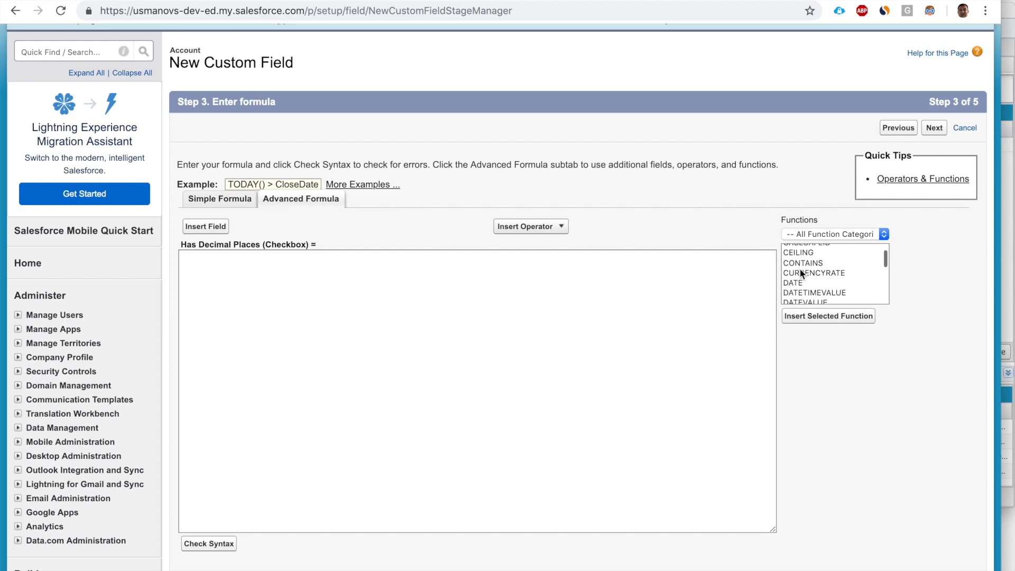
scroll(800, 272, down, 4)
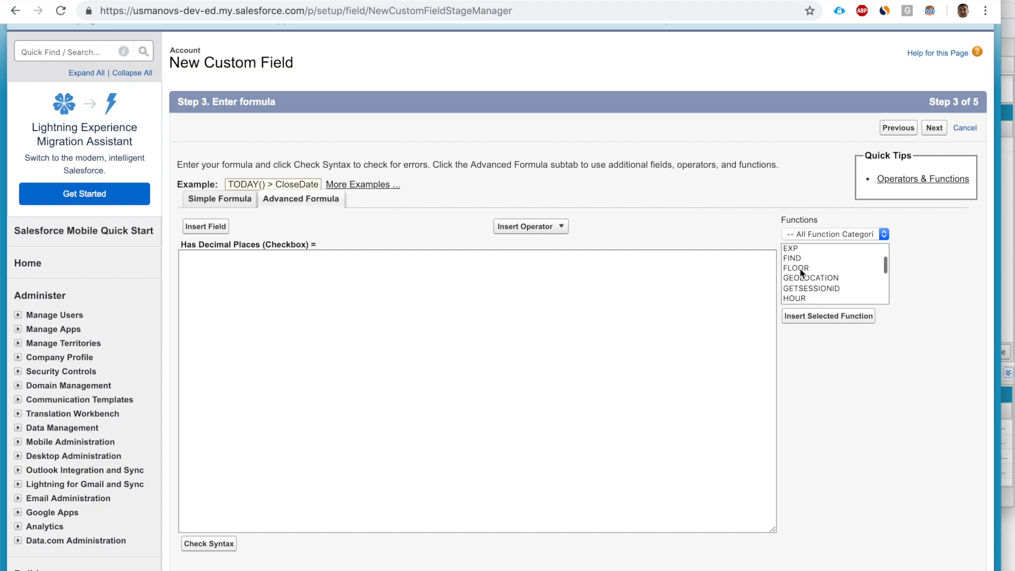
scroll(801, 272, down, 2)
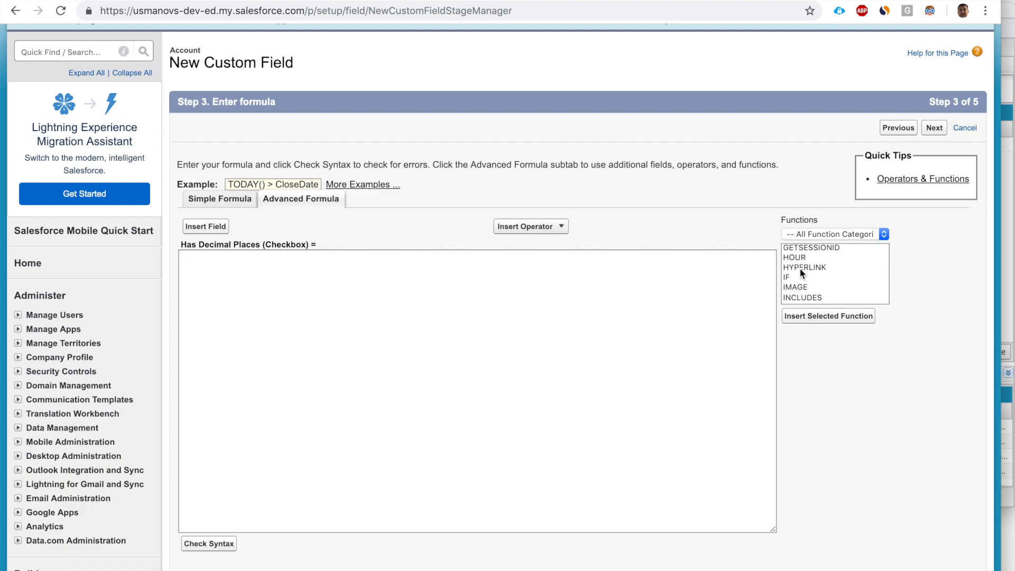
scroll(800, 277, down, 3)
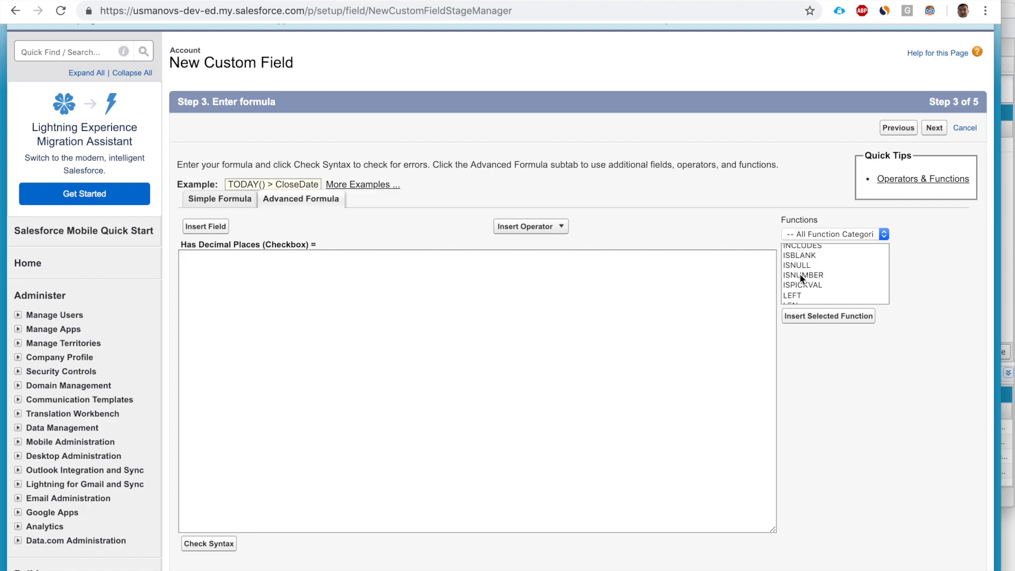
scroll(801, 272, down, 3)
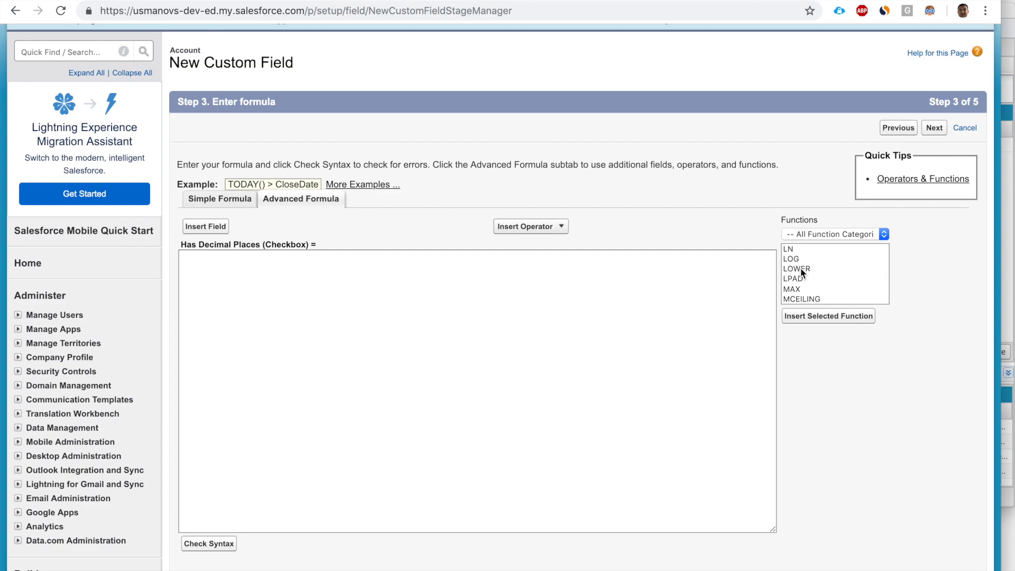
scroll(801, 270, down, 2)
scroll(801, 270, down, 5)
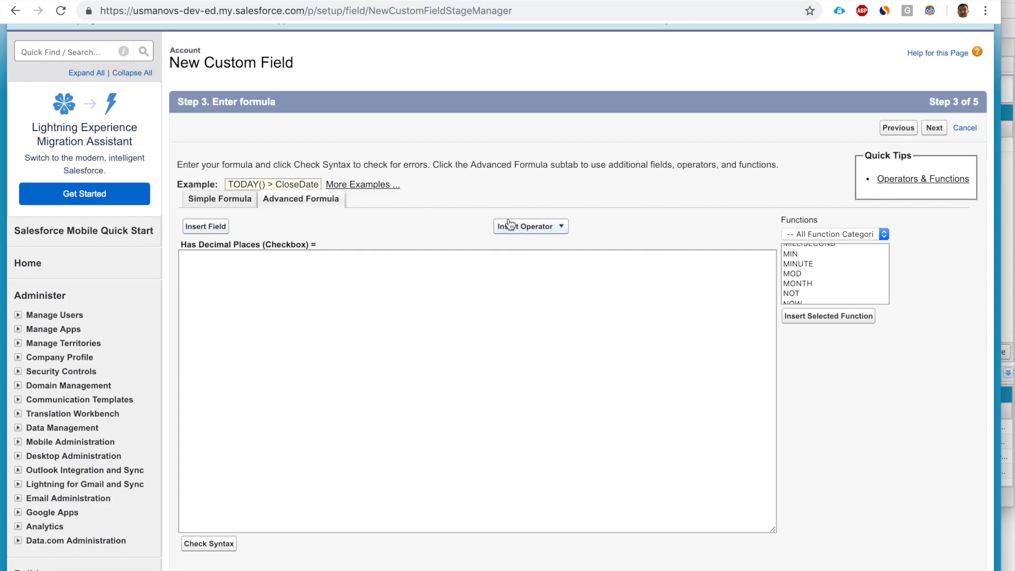
Examine the syntax check, description and help text options below the formula editor
scroll(827, 320, down, 2)
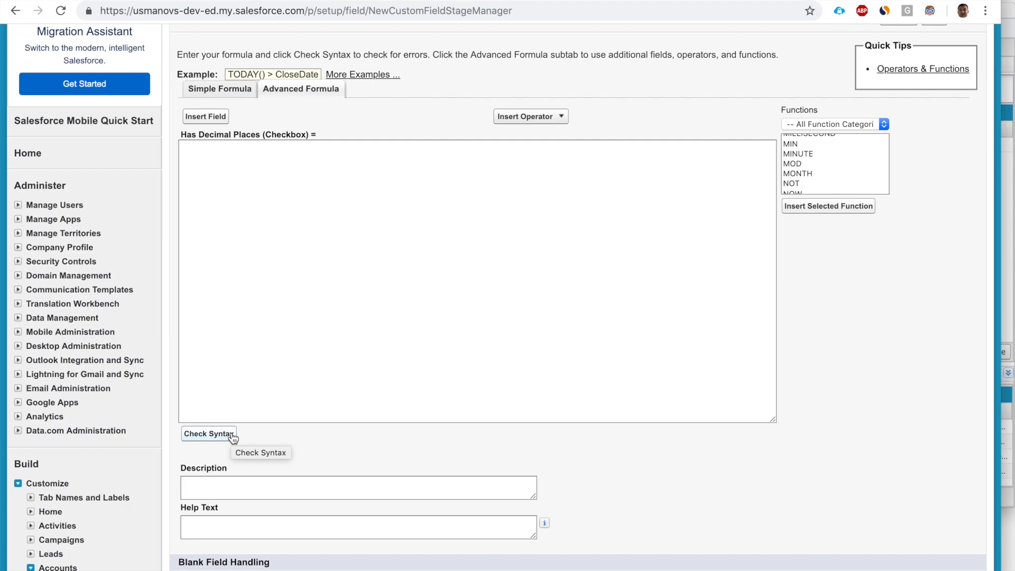
scroll(232, 432, down, 1)
click(231, 465)
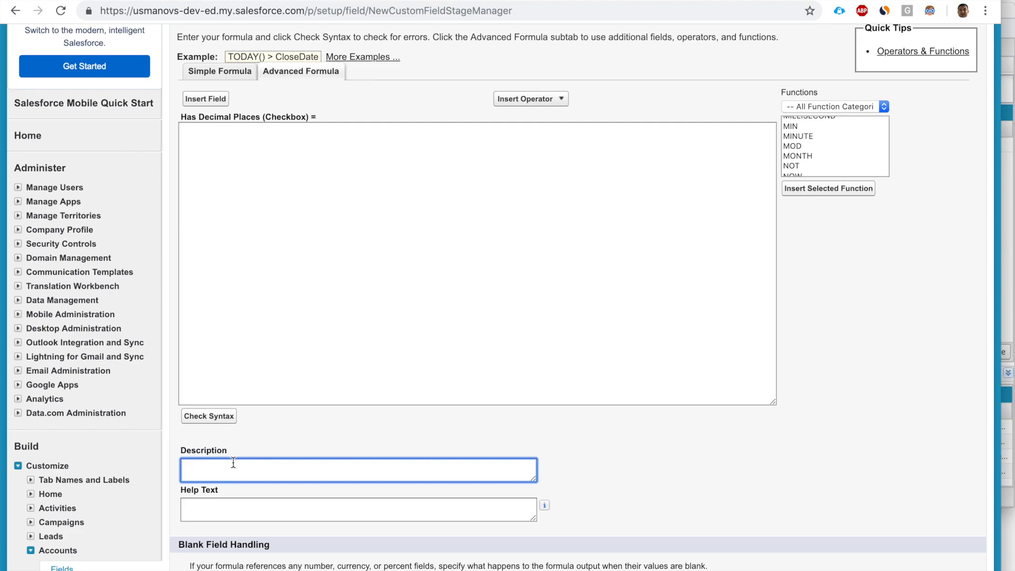
Insert the Account's Purchase Price field (Price__c) into the Has Decimal Places formula
scroll(233, 462, up, 3)
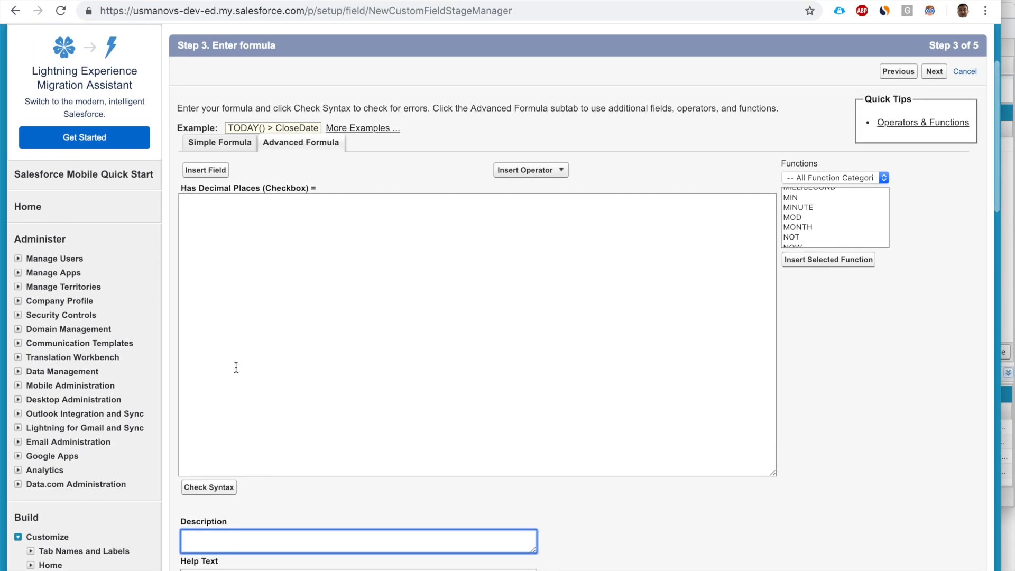
click(220, 176)
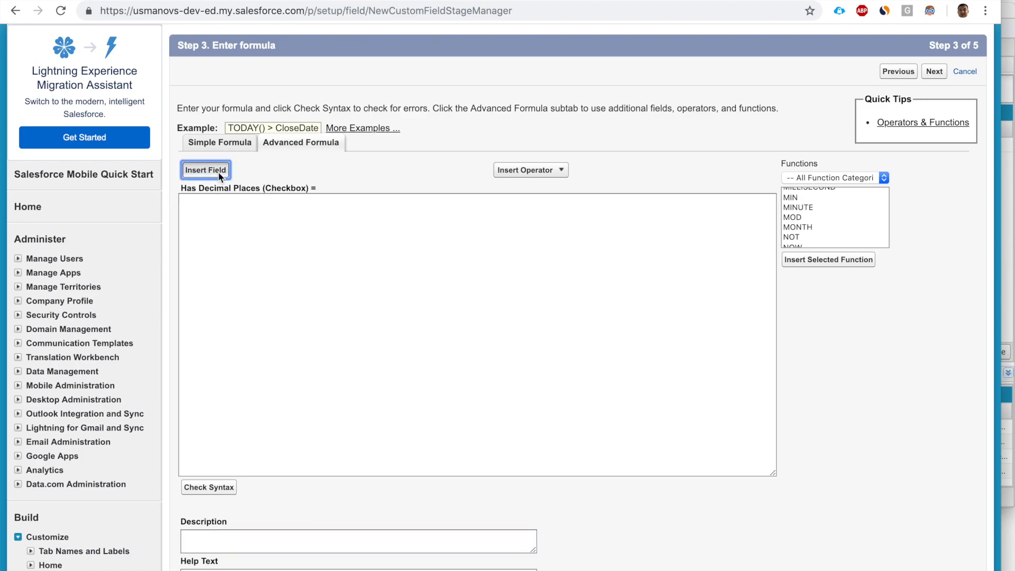
scroll(415, 295, down, 10)
scroll(415, 300, down, 3)
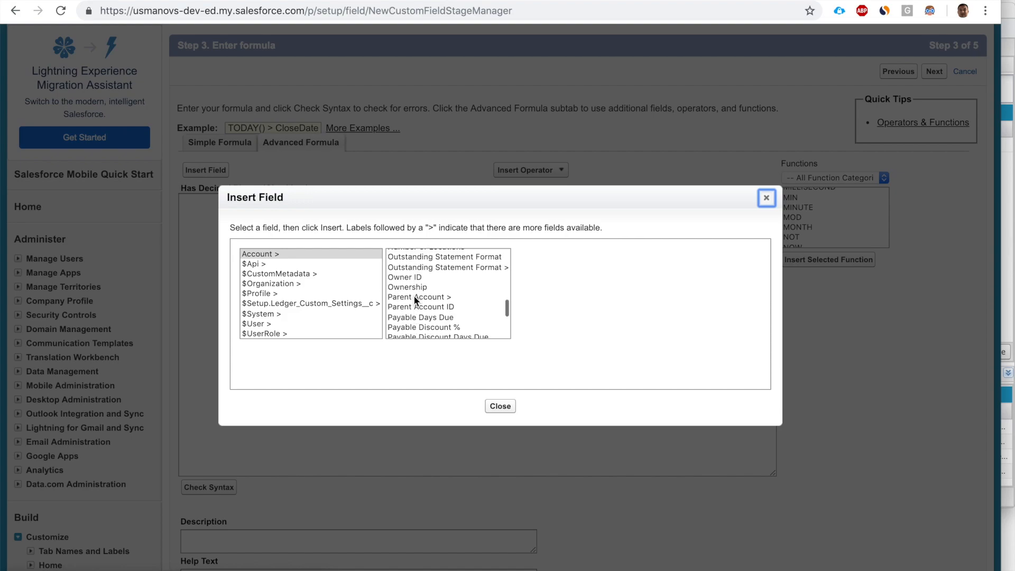
click(414, 301)
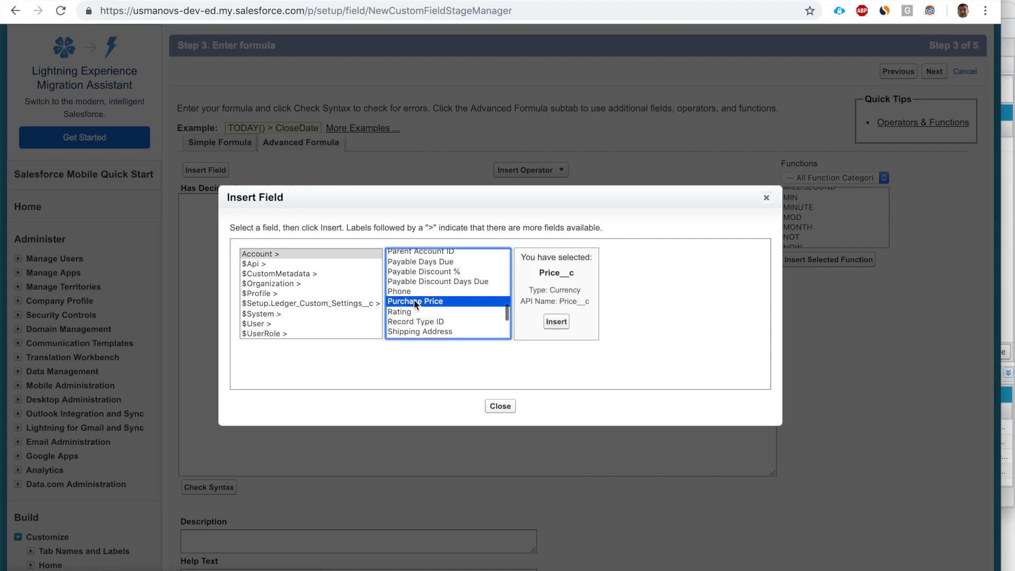
click(556, 322)
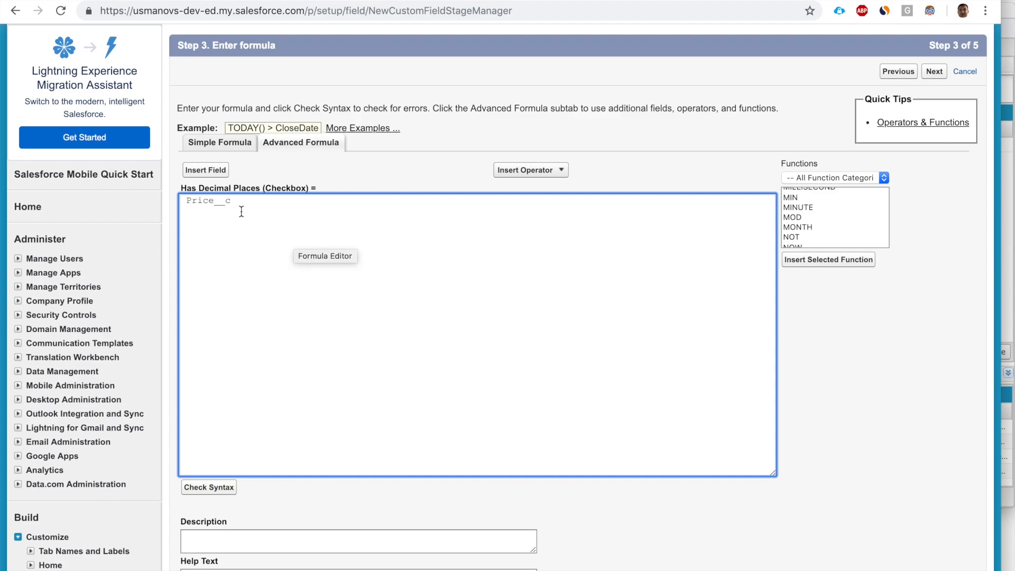
Copy the Price__c reference, add a != operator after it and insert the ROUND function
double_click(200, 201)
key(ctrl+c)
click(296, 223)
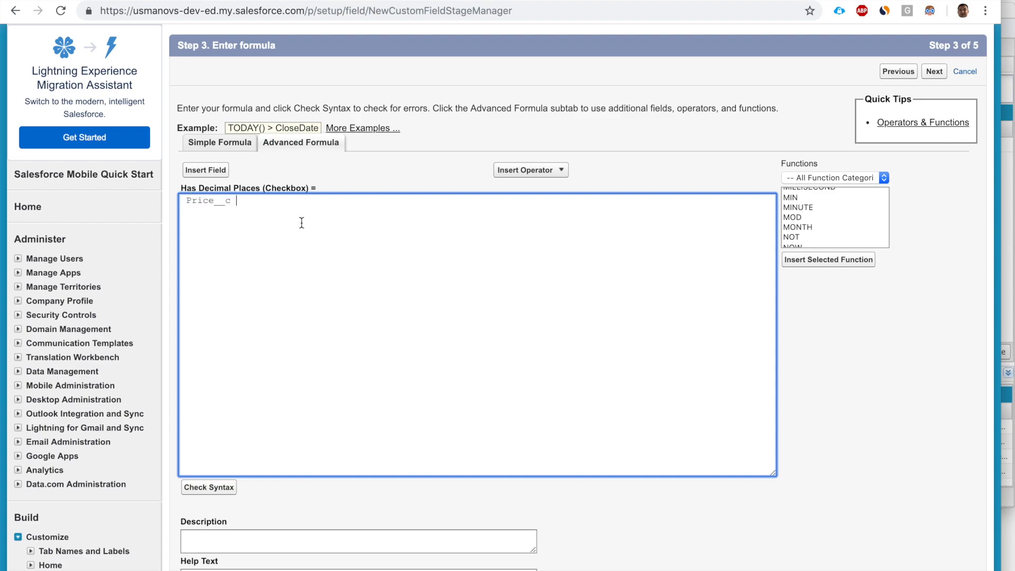
text(!=)
scroll(803, 192, down, 2)
scroll(804, 191, down, 1)
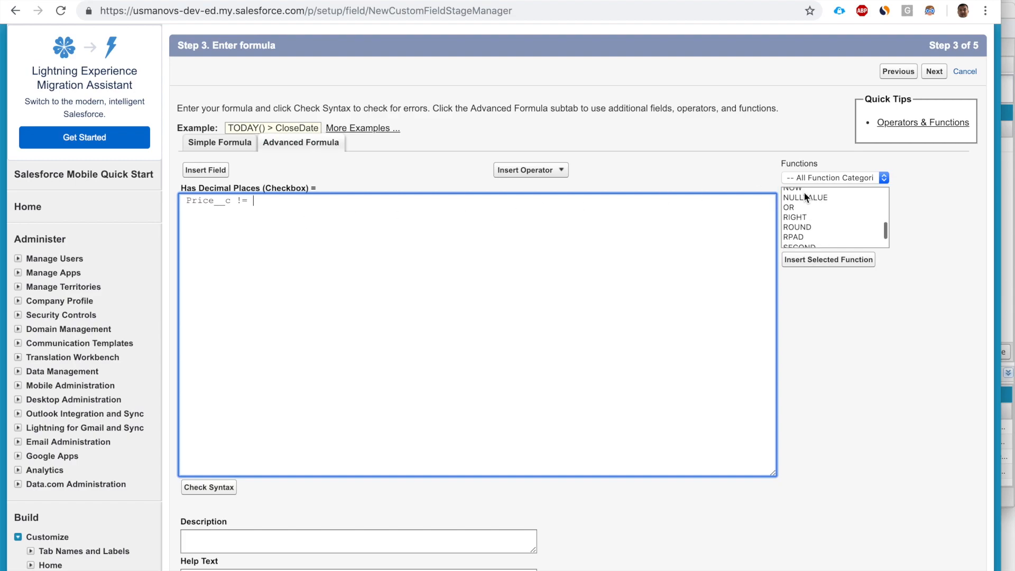
click(804, 226)
click(814, 260)
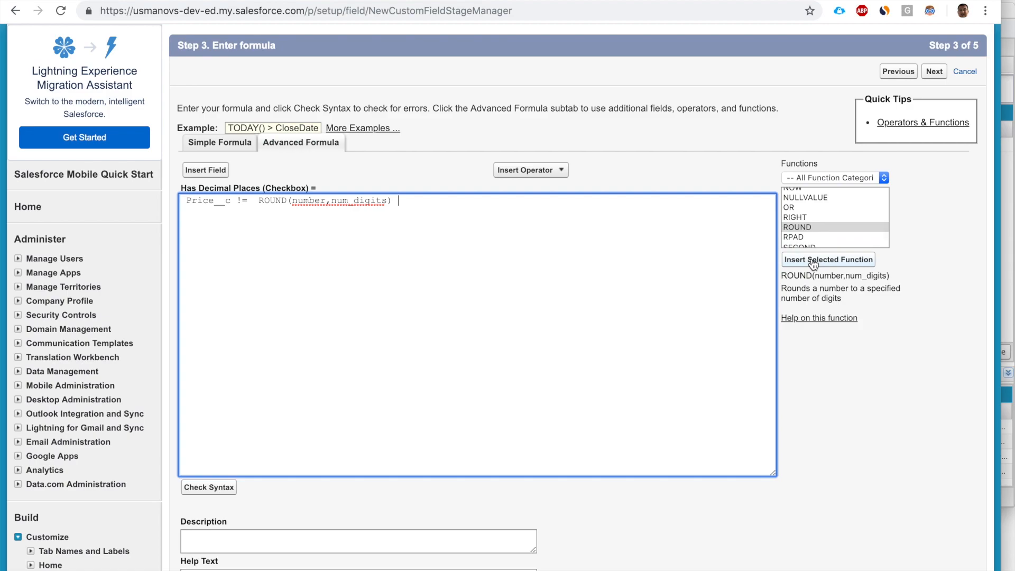
Fill the ROUND function's arguments with Price__c as the number and 2 as the digits
double_click(316, 202)
key(ctrl+v)
double_click(350, 202)
text(2)
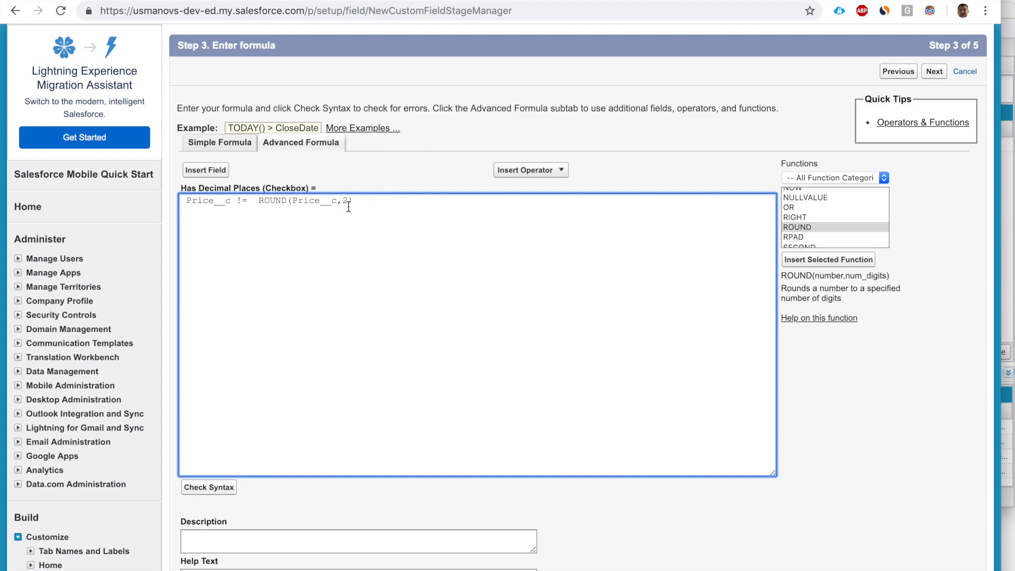
Change the ROUND function's number of digits to 1
double_click(311, 201)
double_click(345, 201)
text(1)
click(369, 203)
double_click(316, 201)
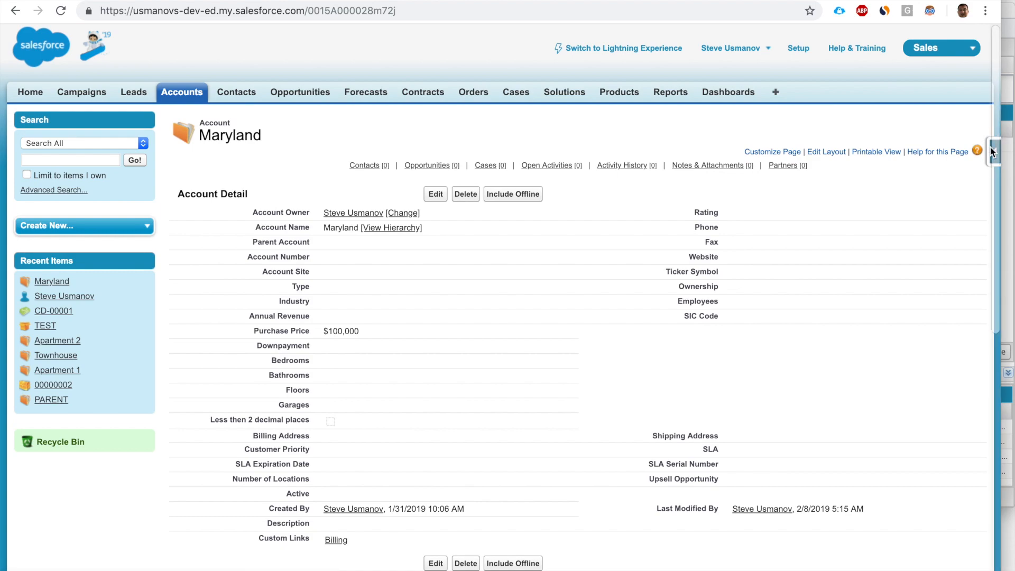
Open the Account fields from the Maryland record, search for "purchase" and check the Purchase Price field's decimal places setting
click(992, 155)
click(993, 152)
click(882, 182)
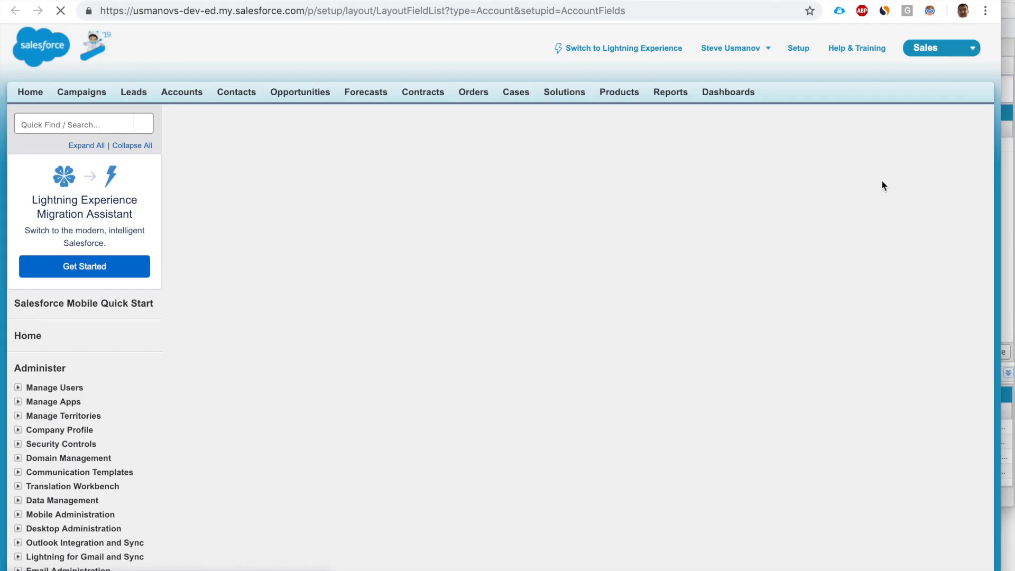
key(ctrl+f)
text(p)
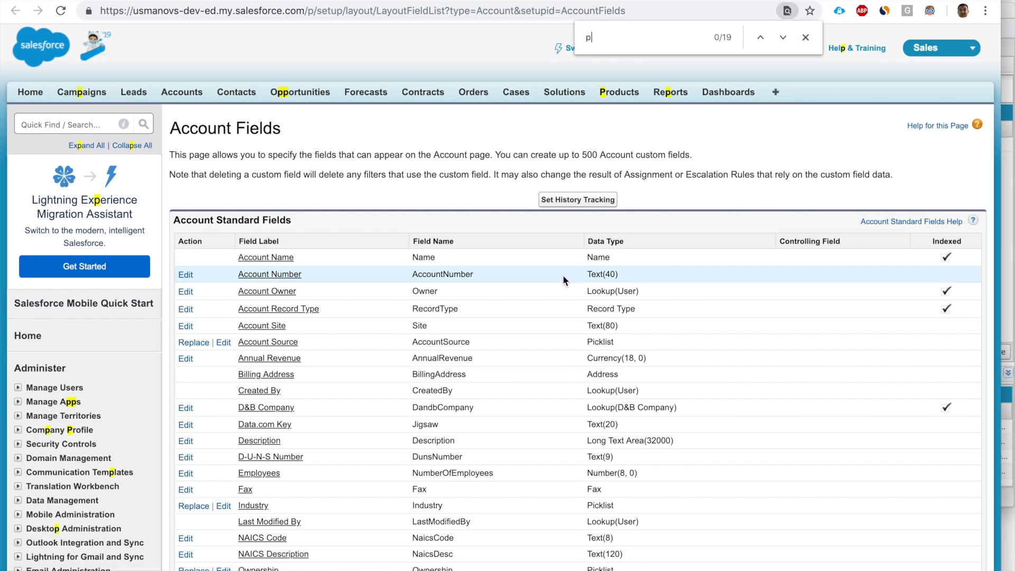
text(urchase)
click(305, 311)
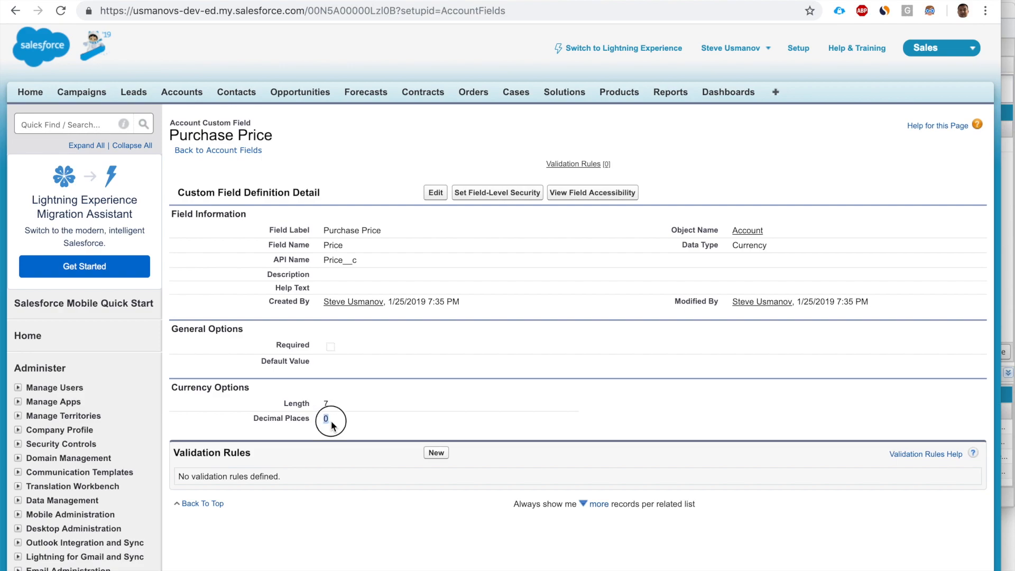
double_click(331, 419)
drag(336, 420, 276, 419)
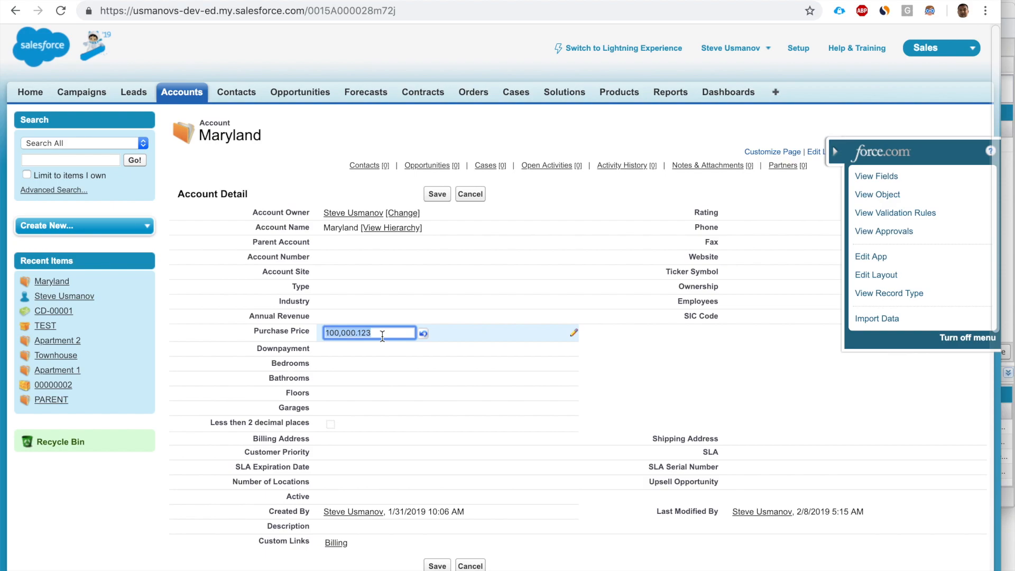
Set the Maryland account's Purchase Price to 10,000.123 and save the record
text(10,000.123)
click(439, 196)
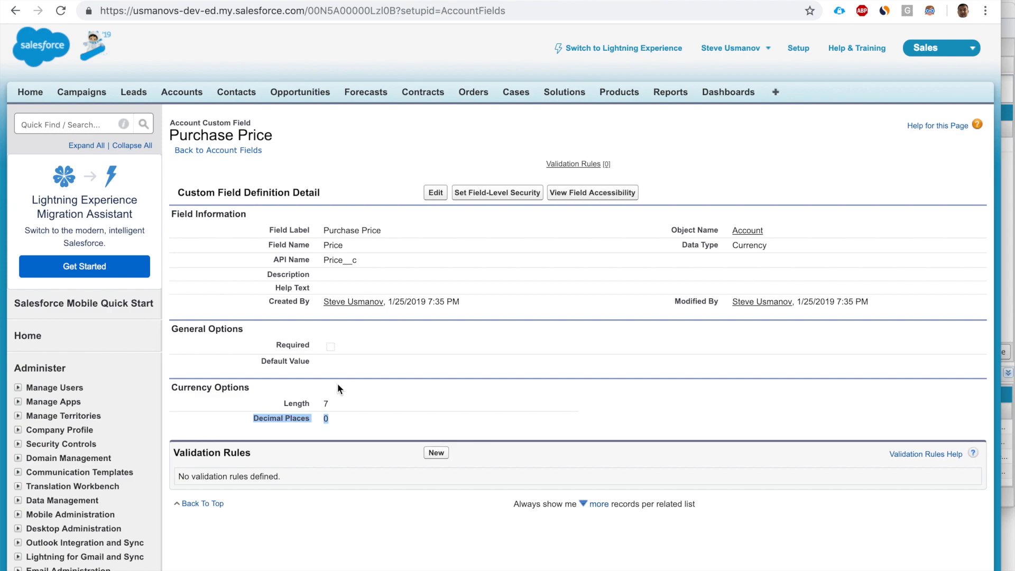
Return to the Has Decimal Places formula and check its syntax
drag(318, 420, 328, 421)
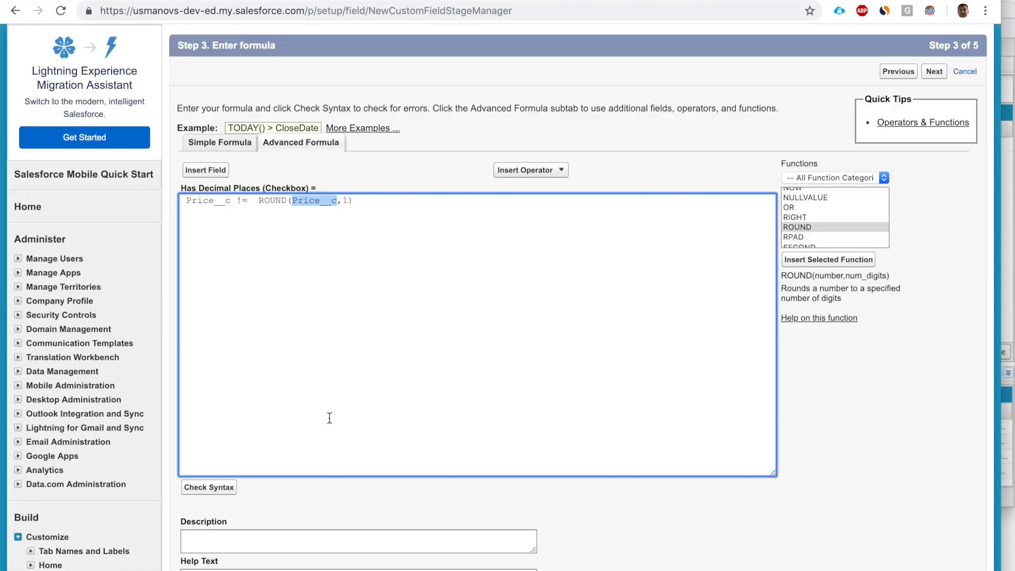
click(363, 320)
click(223, 491)
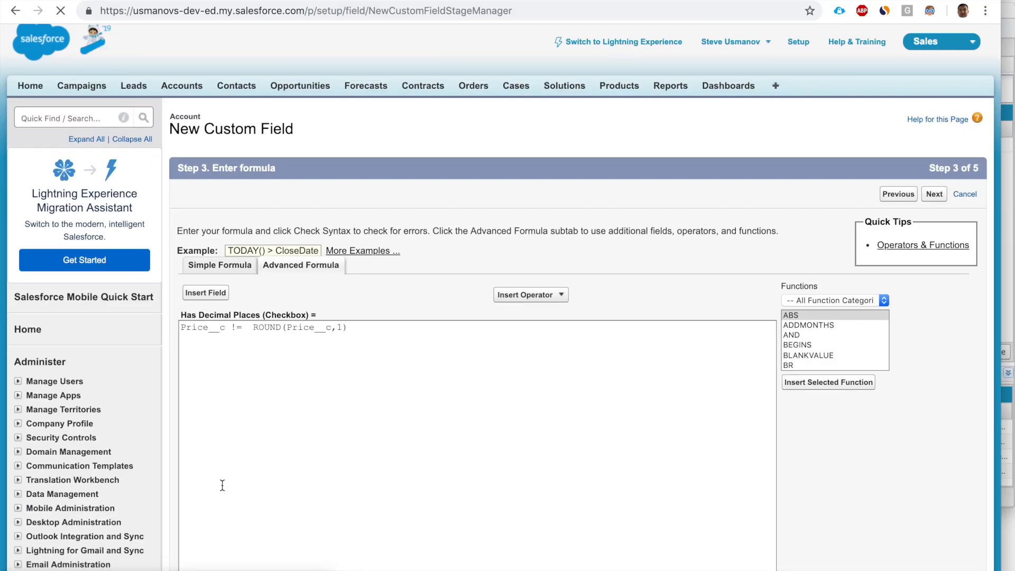
Describe the field as "Checks to see if the field has any decimal fields" and continue to field-level security
scroll(221, 484, down, 5)
click(247, 424)
text(Checks to see if the field has any decim)
key(BackSpace)
key(BackSpace)
text(imal fields)
scroll(578, 296, down, 3)
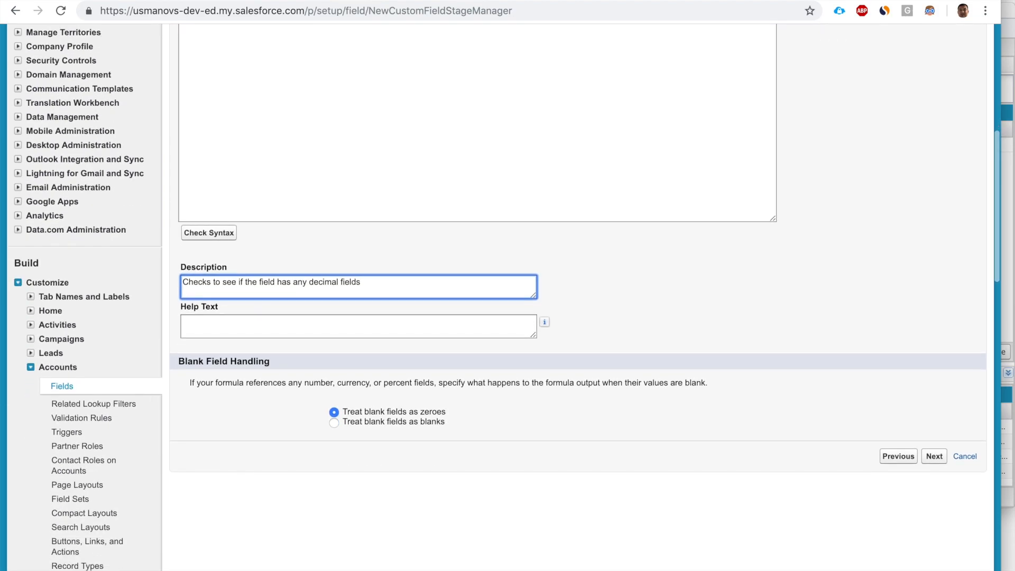
scroll(866, 465, down, 1)
click(934, 437)
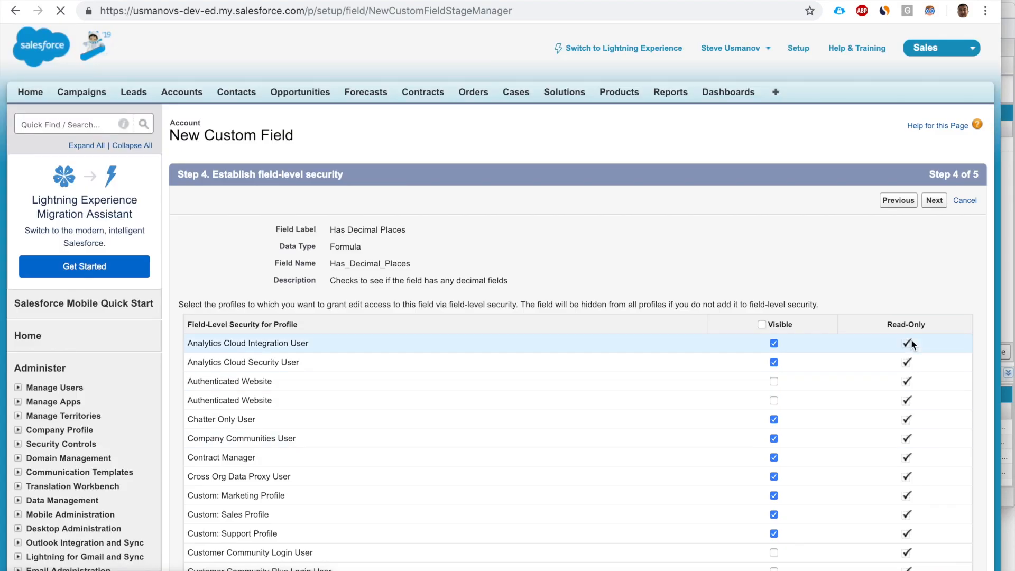
Make the field visible only to the System Administrator profile and continue to the page layouts
click(762, 324)
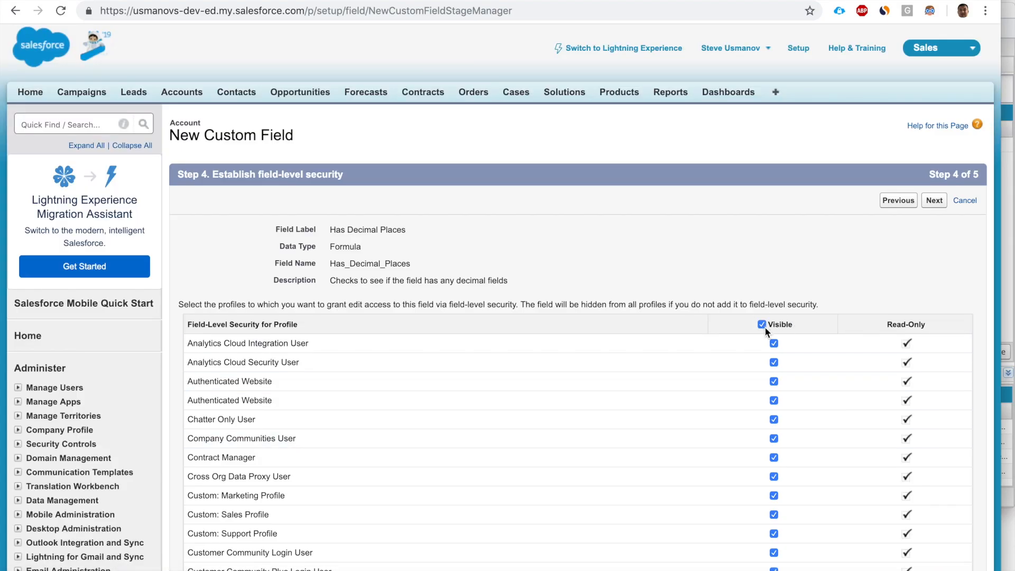
click(762, 324)
scroll(764, 325, down, 5)
scroll(764, 326, down, 6)
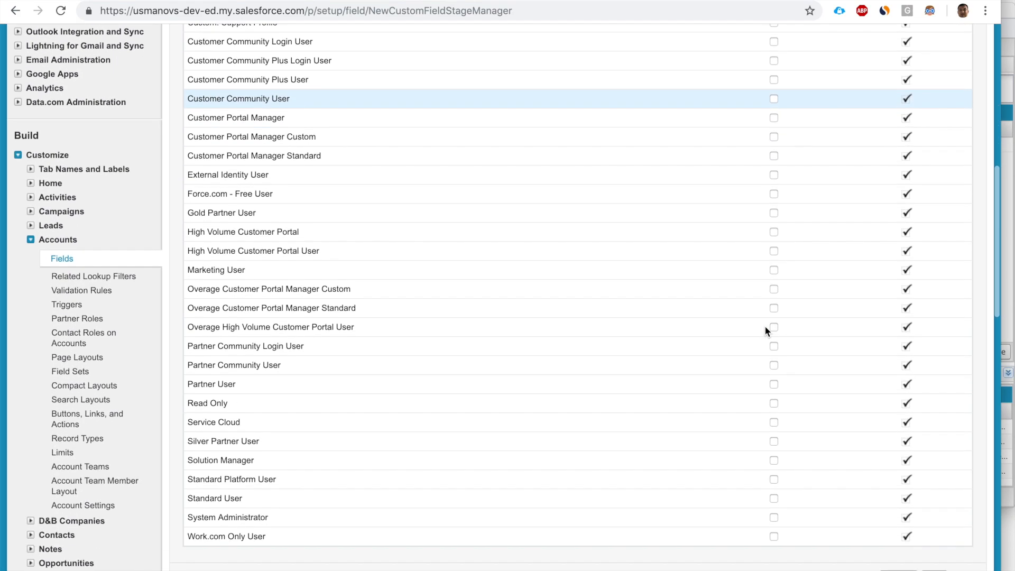
click(773, 474)
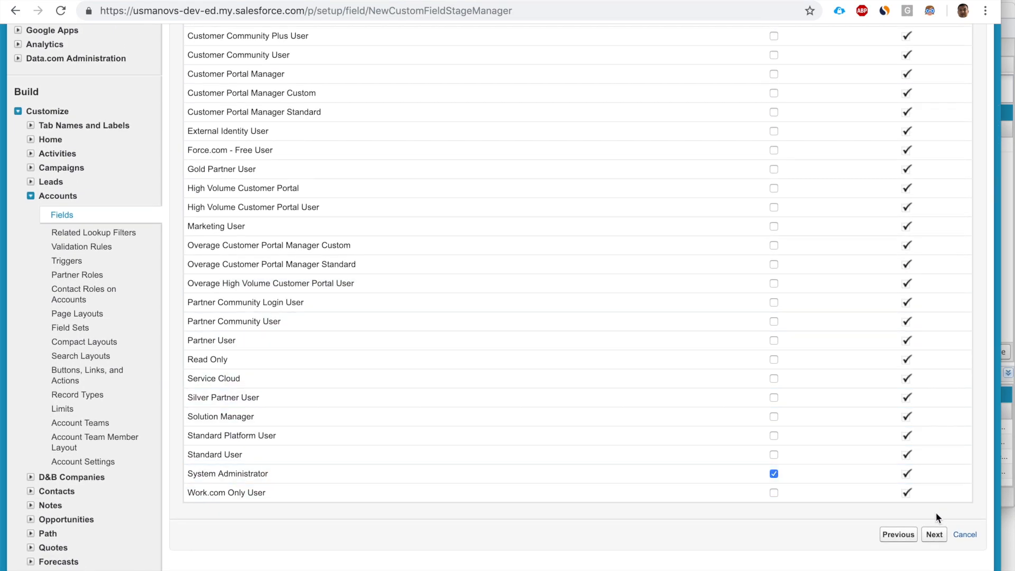
click(935, 535)
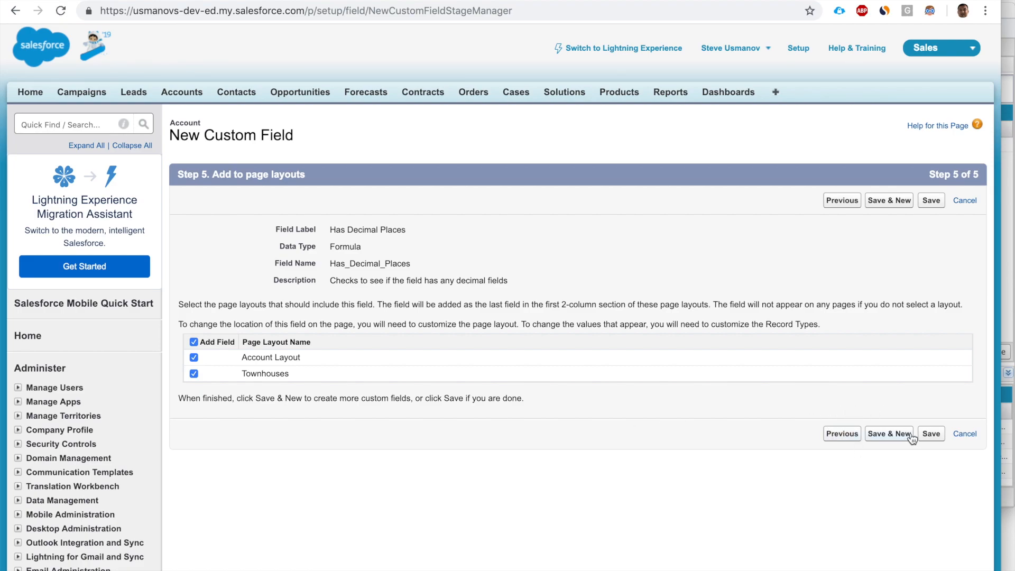
Save the new field on both page layouts, and find Has Decimal Places on the reloaded Maryland account
click(928, 434)
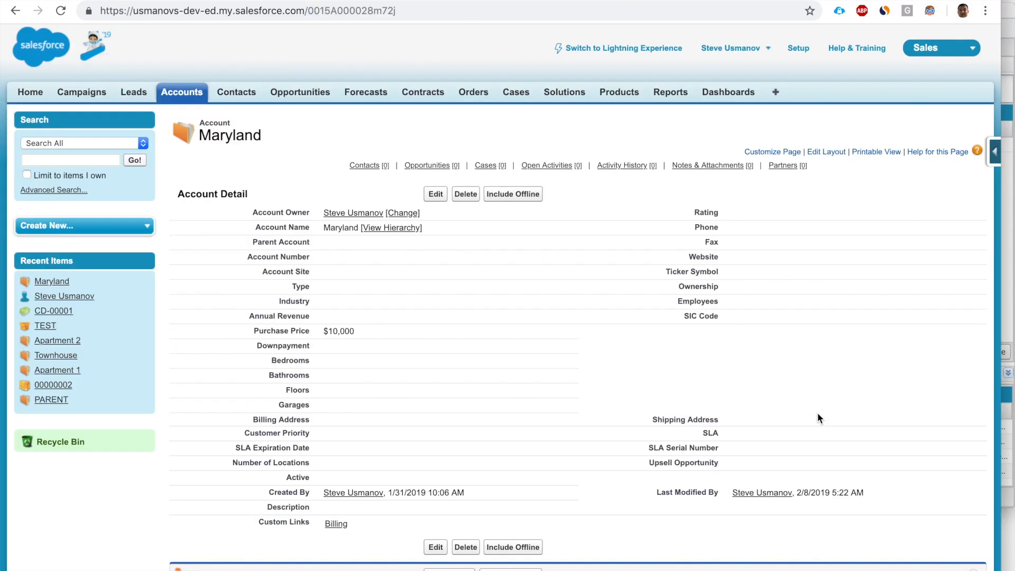
key(super+r)
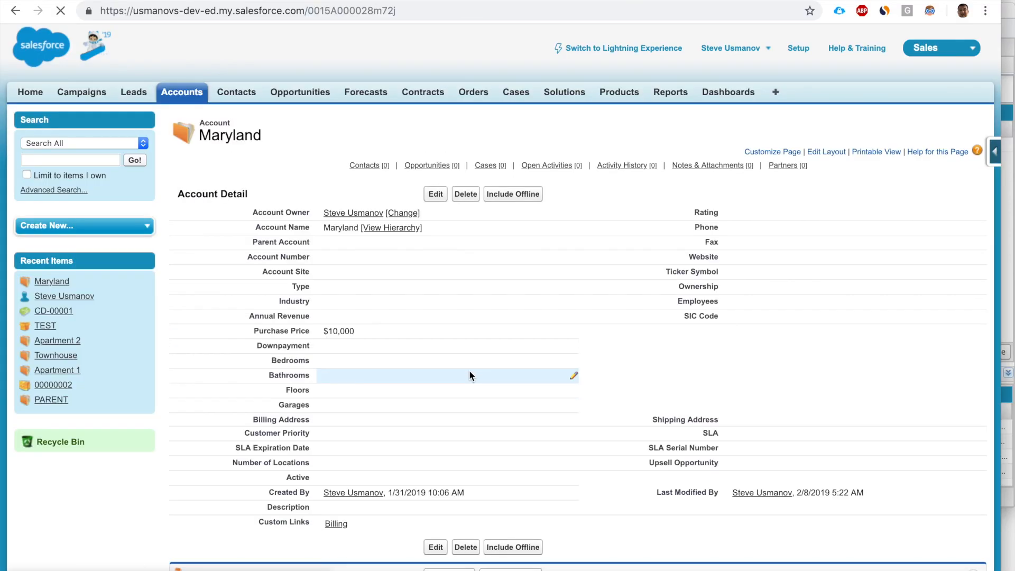
key(super+f)
text(has dec)
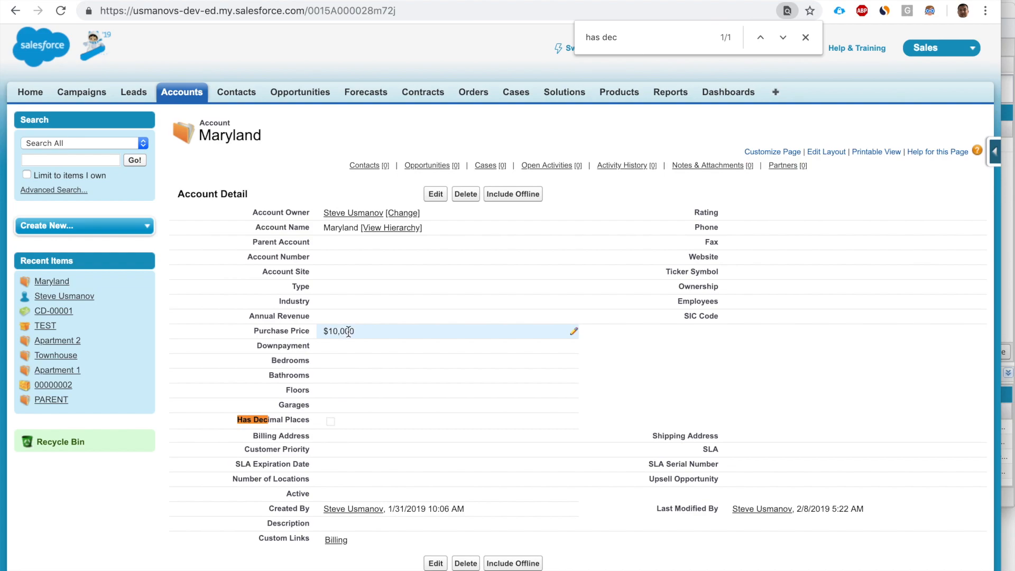
key(Escape)
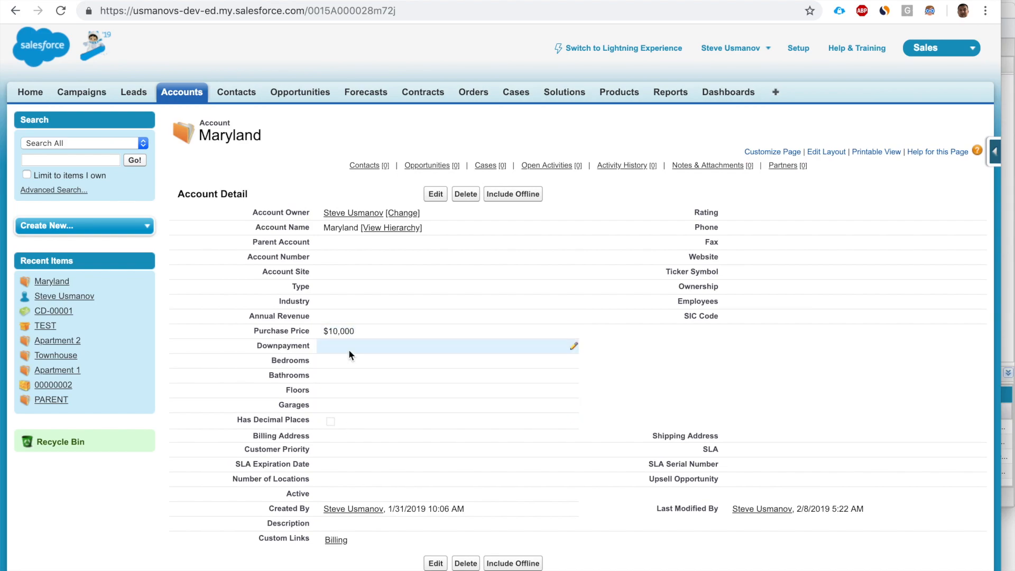
Switch to the Developer Console and run the query selecting Id, Name and Price__c for the Maryland account
key(super+grave)
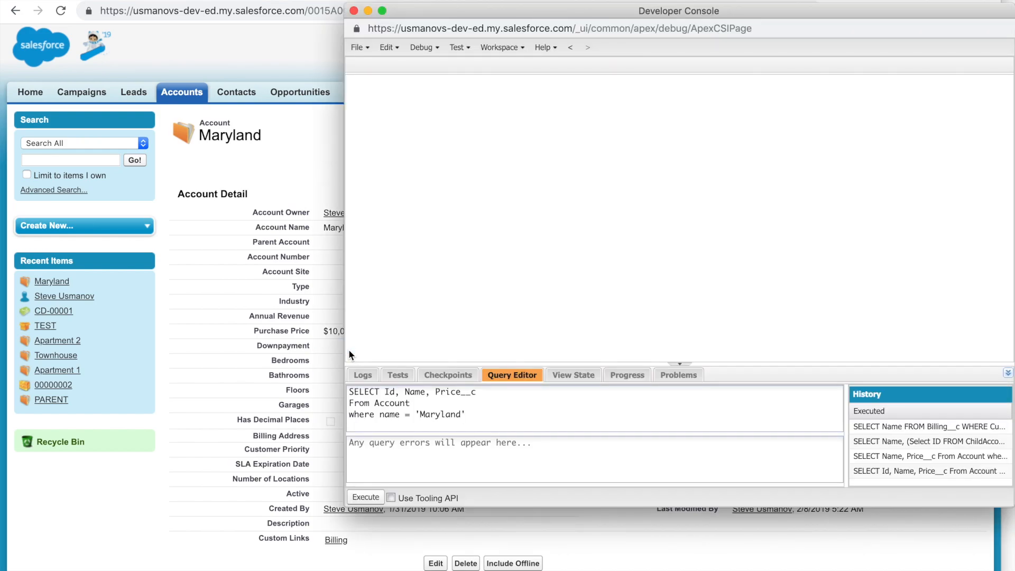
double_click(386, 403)
click(432, 417)
click(375, 499)
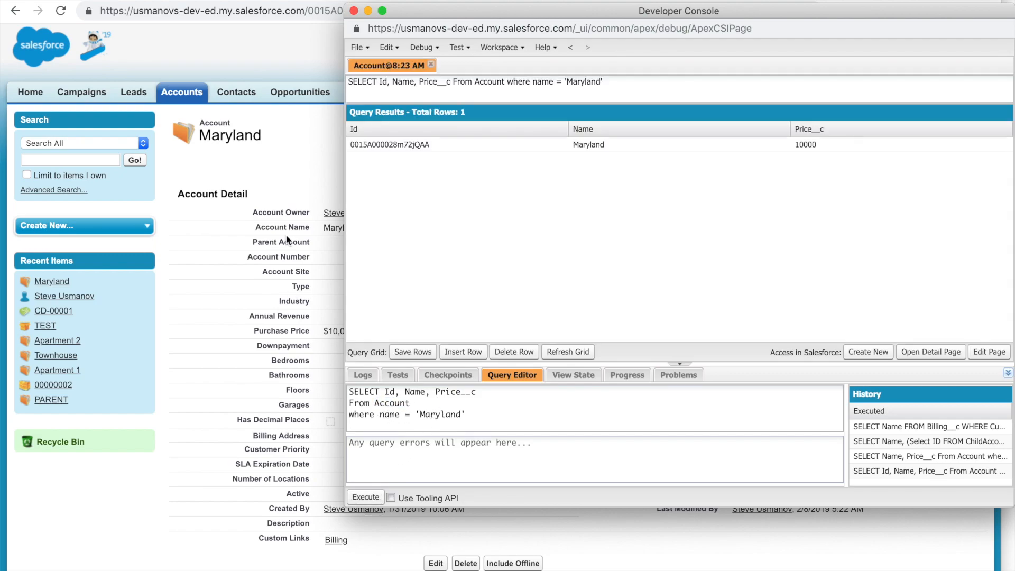
Set Maryland's Price__c to 10000.123 in the query results, save the row and rerun the query
double_click(817, 145)
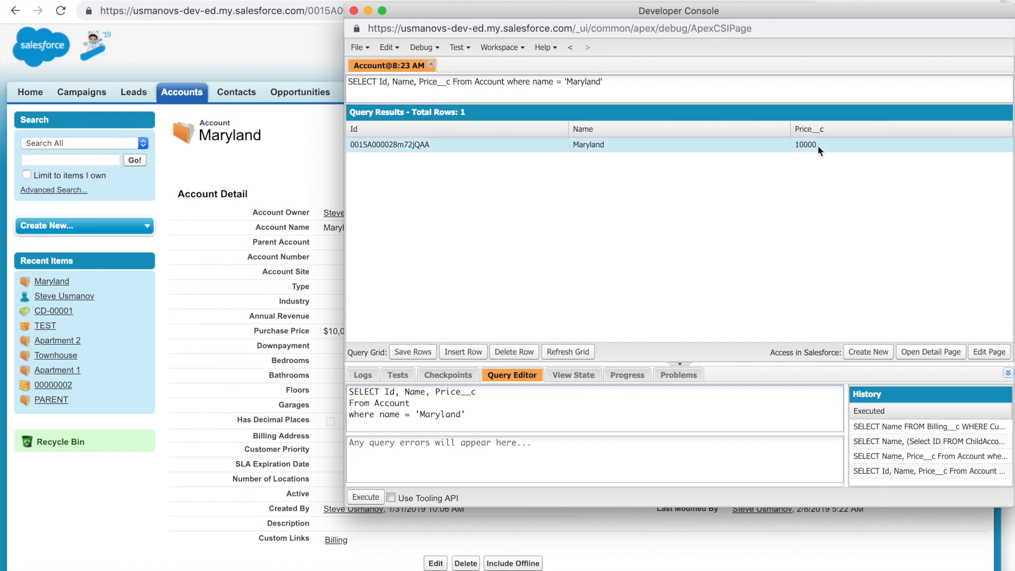
text(.)
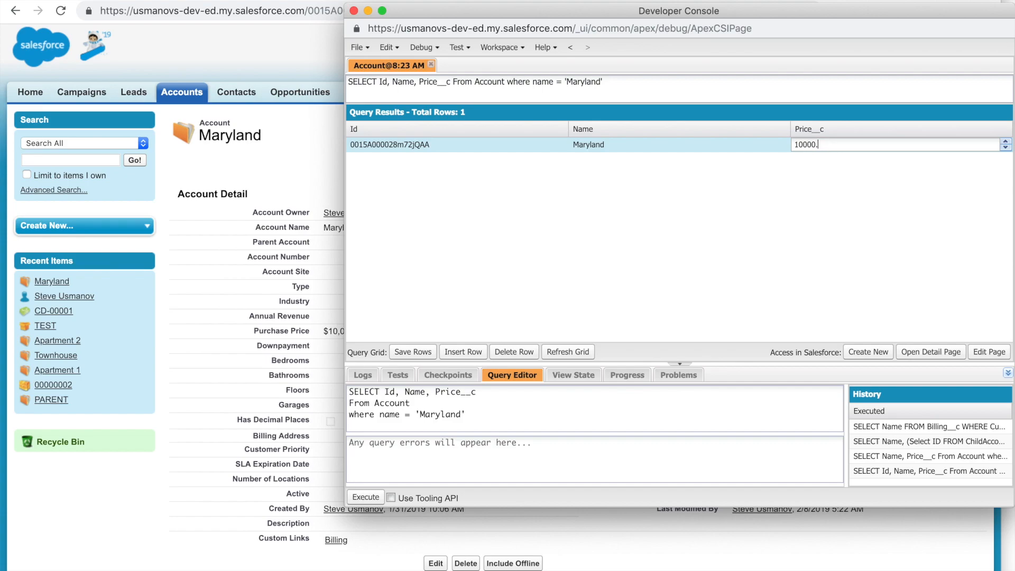
text(123)
click(408, 352)
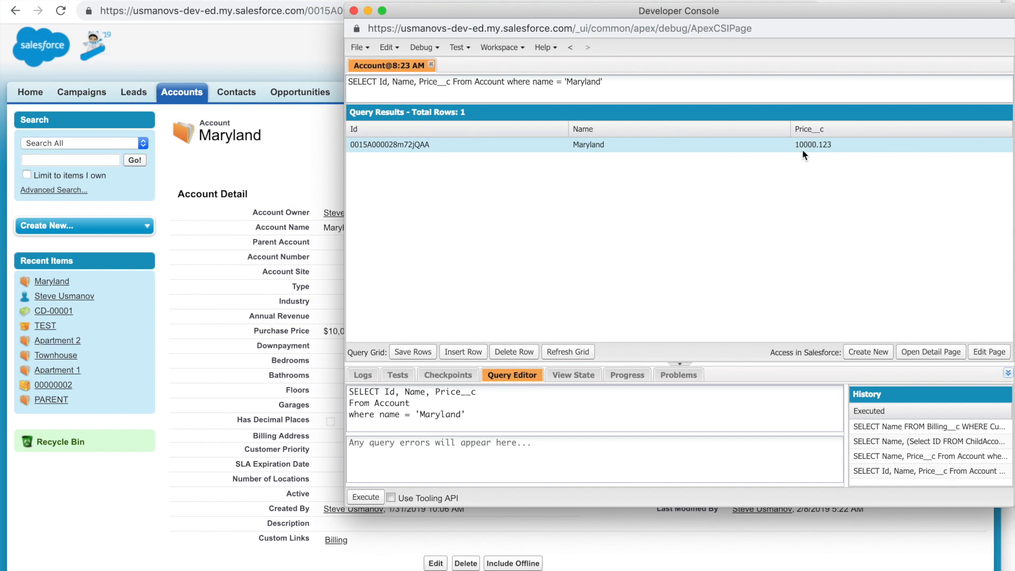
click(431, 64)
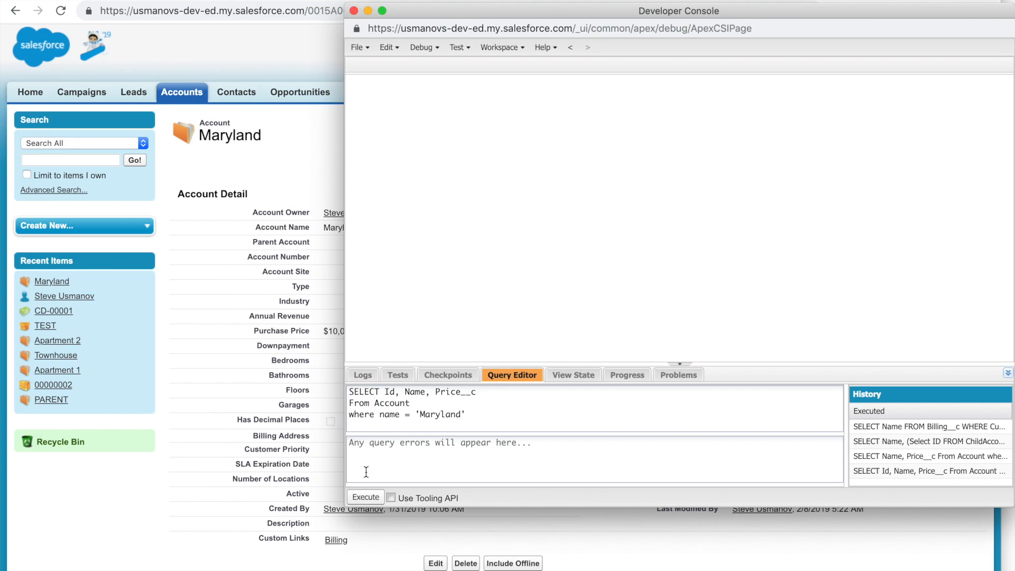
click(367, 499)
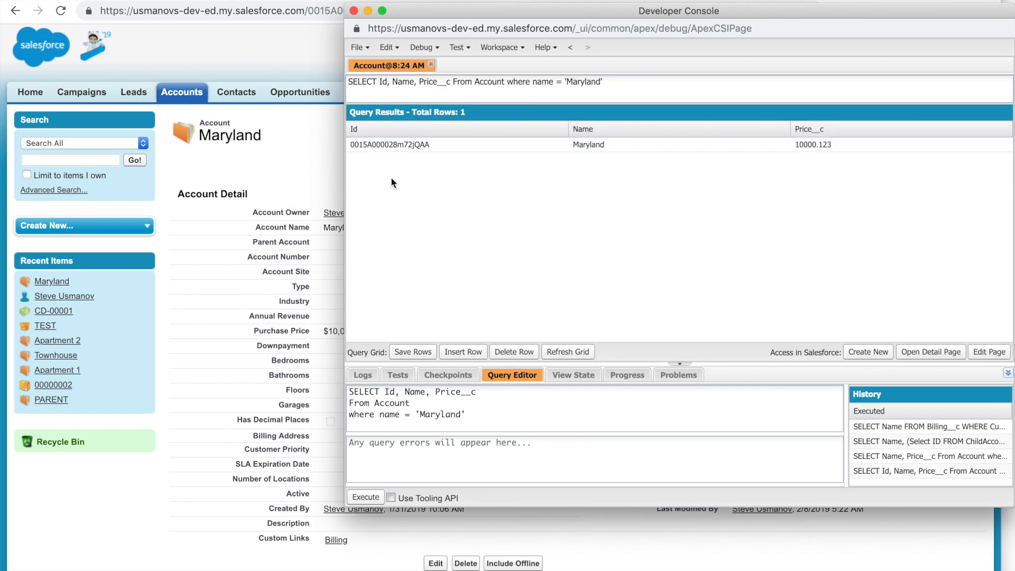
Reload the Maryland account record, check Has Decimal Places and inspect the stored Purchase Price in its inline editor
click(295, 177)
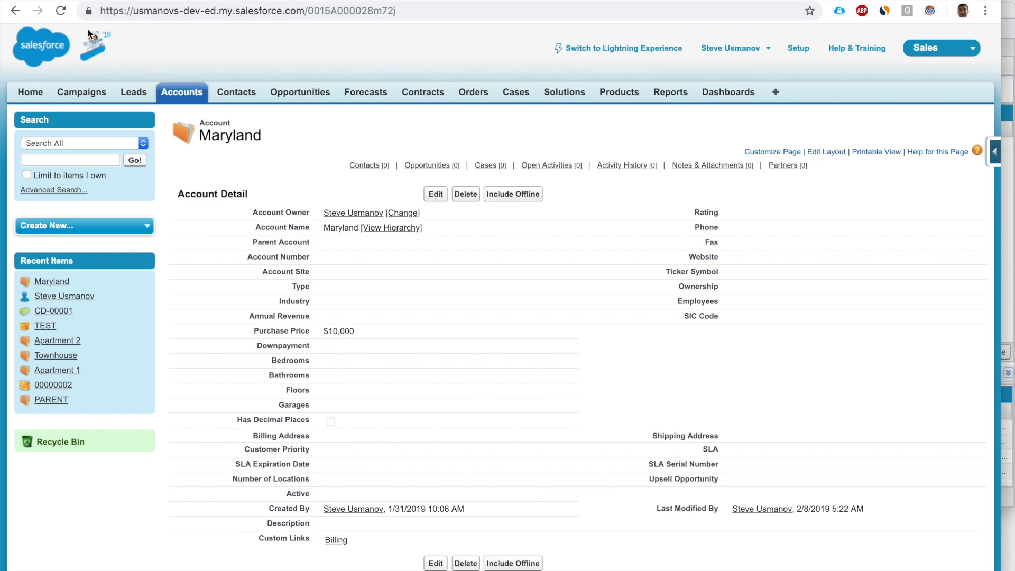
click(62, 11)
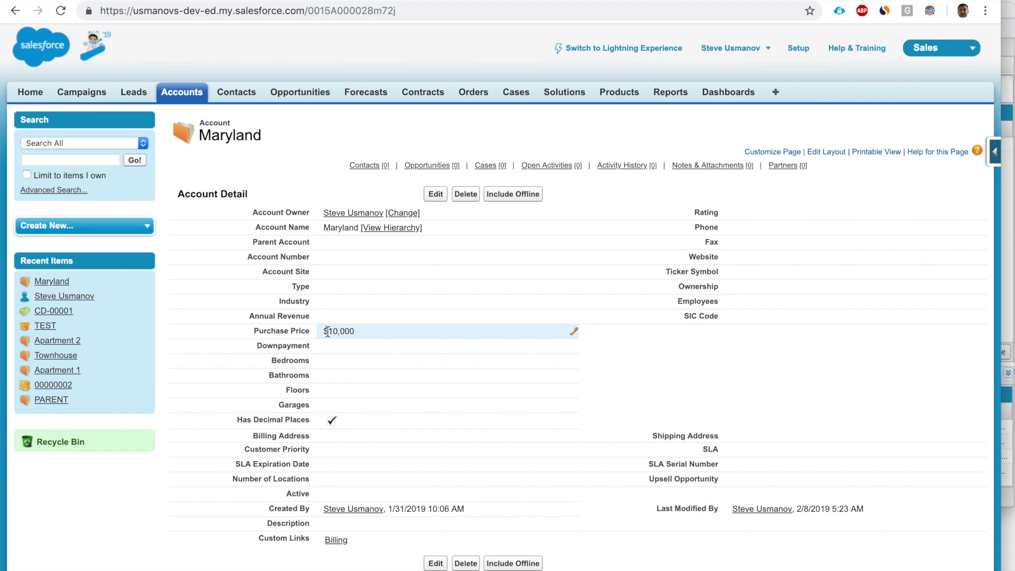
double_click(356, 331)
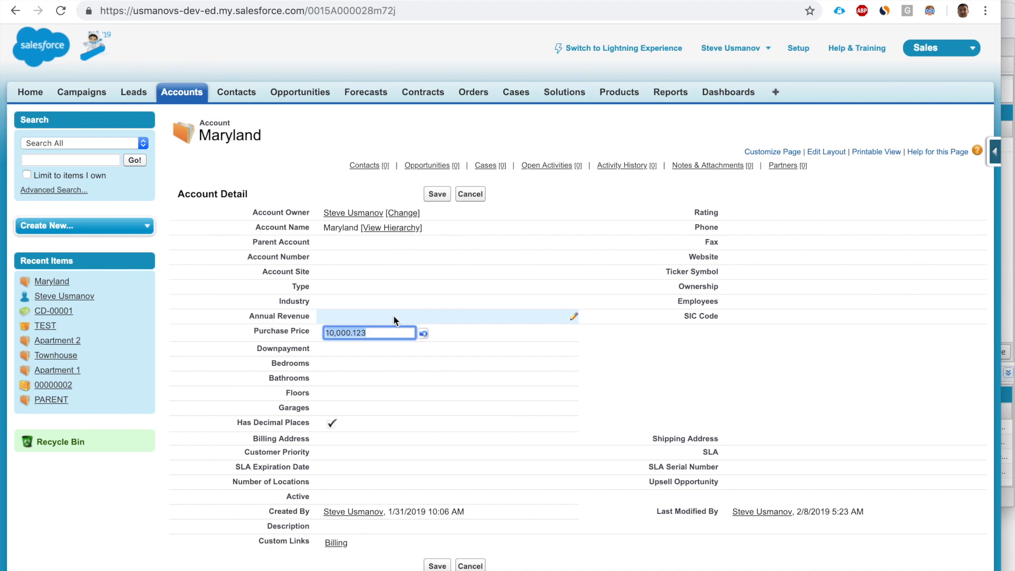
click(454, 331)
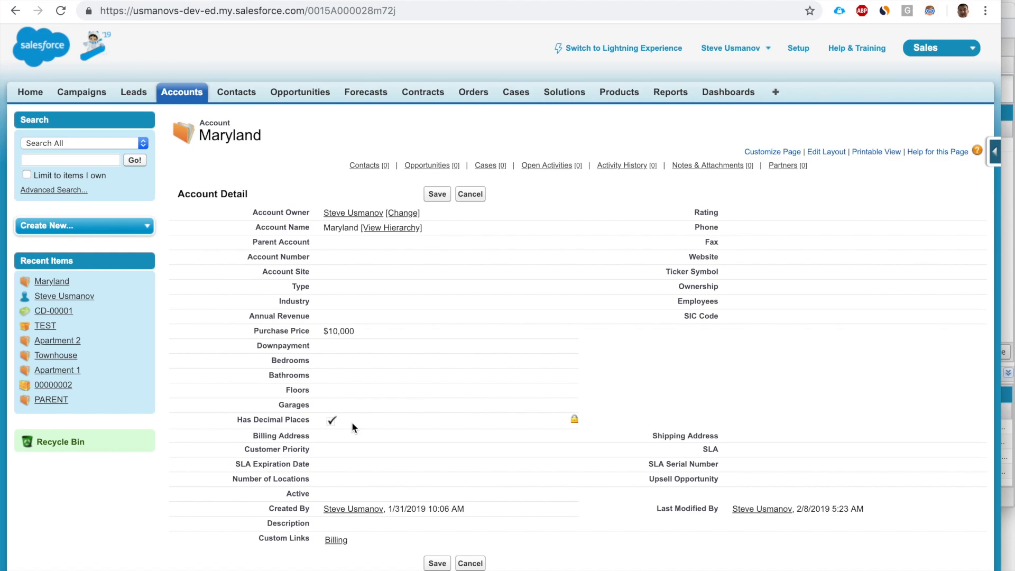
Choose Formula as the data type of another new custom field on Account and continue
scroll(835, 153, down, 1)
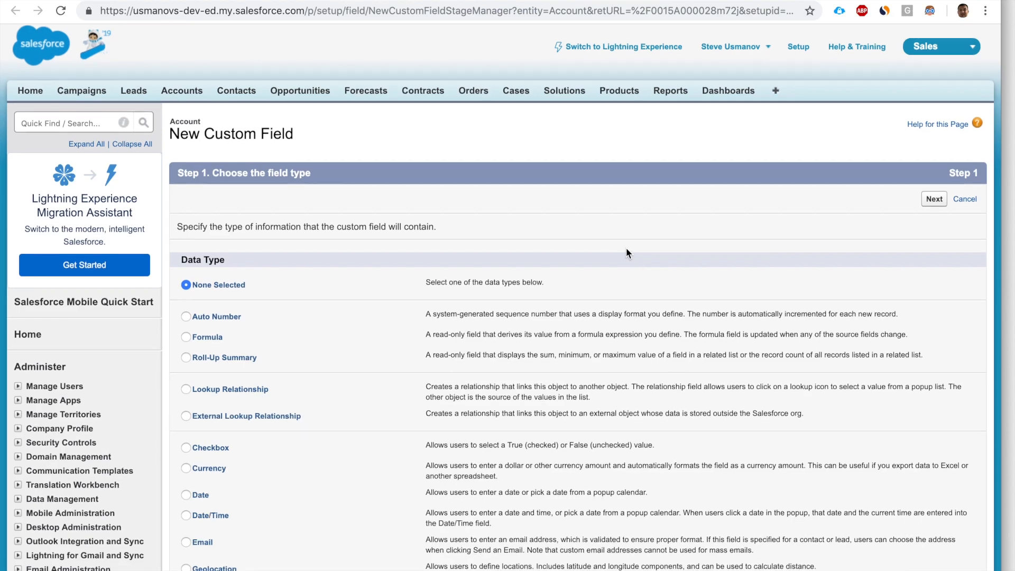
scroll(627, 248, down, 5)
scroll(626, 248, down, 2)
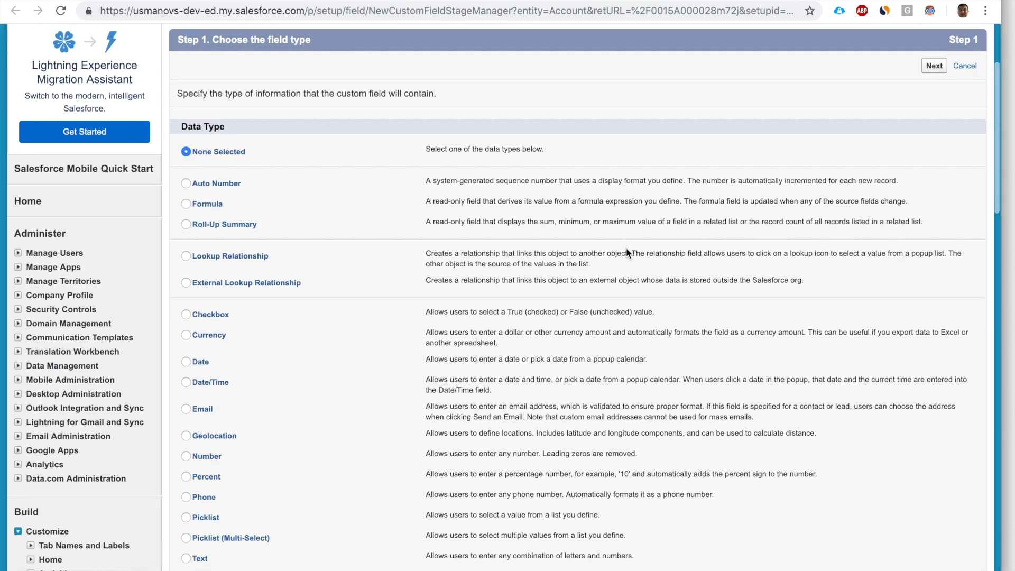
scroll(524, 273, down, 1)
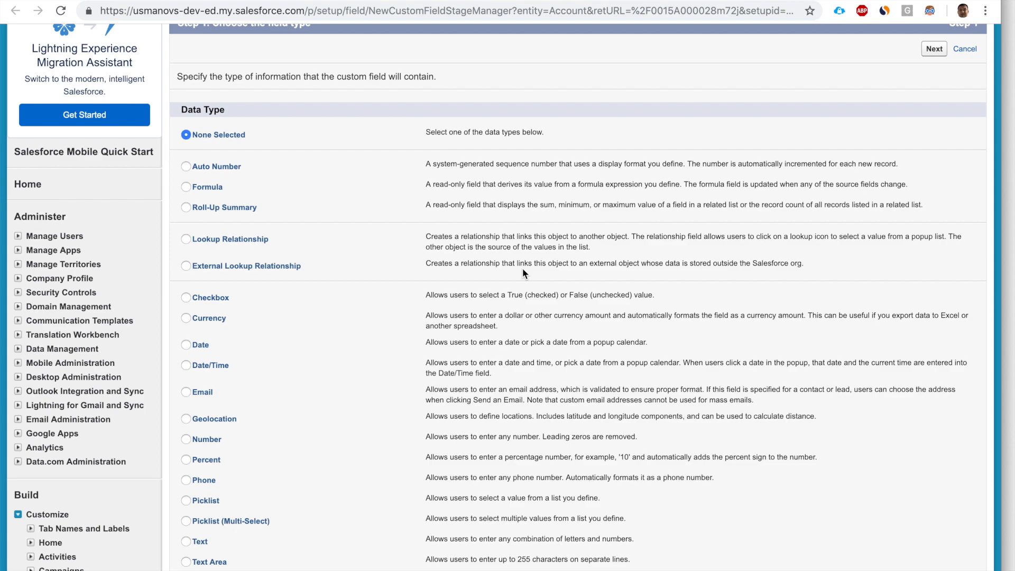
scroll(523, 268, down, 2)
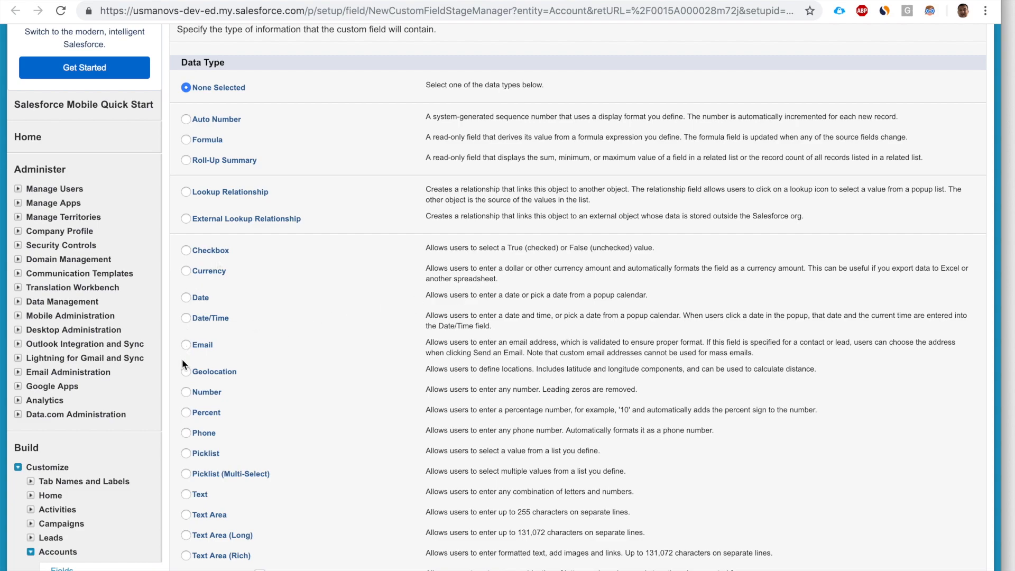
click(186, 140)
scroll(582, 194, up, 3)
click(935, 72)
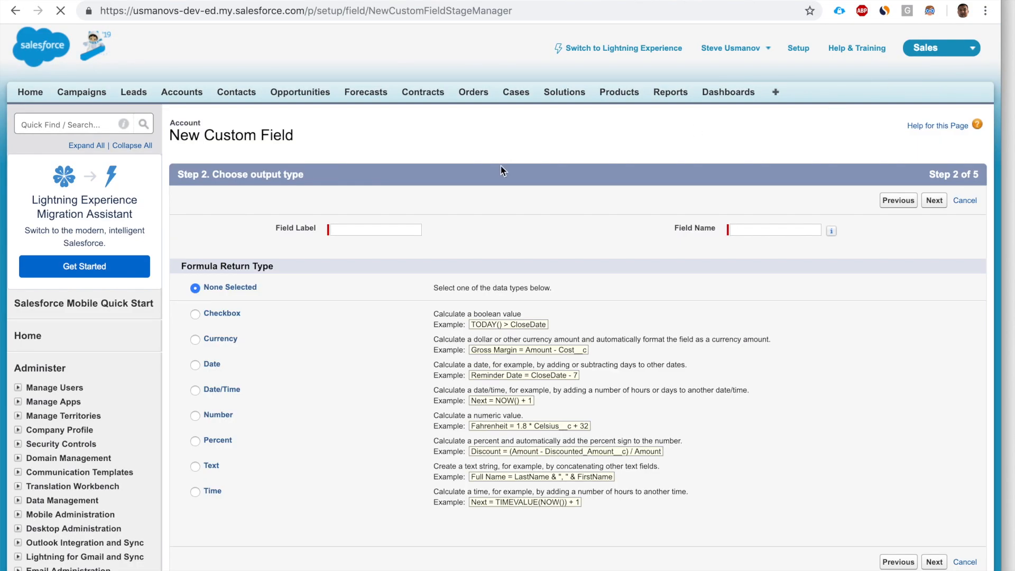
Set the formula return type to Text, label the field Google News and continue to the formula
click(195, 466)
click(378, 233)
text(Google News)
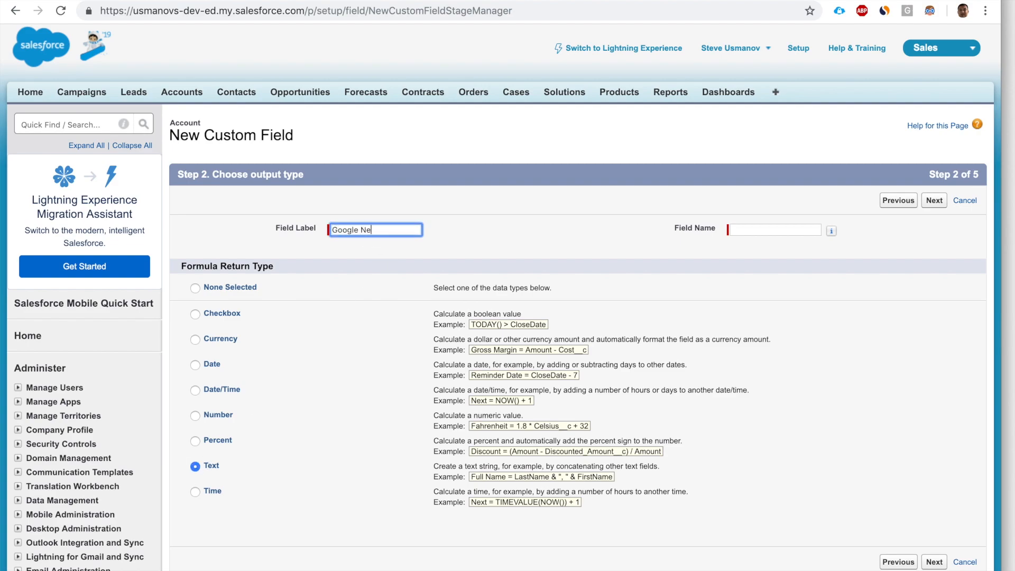
key(Tab)
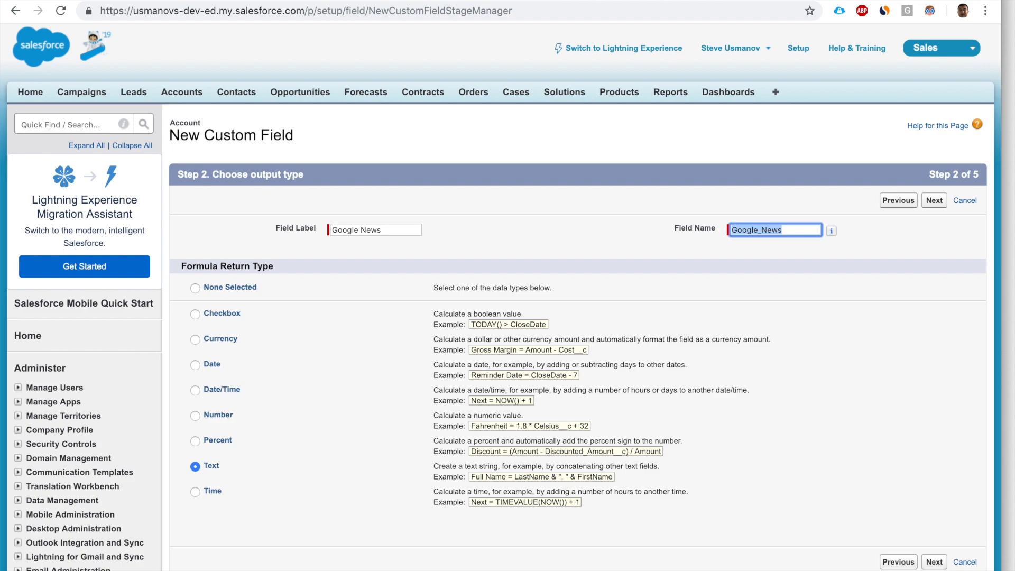
click(932, 204)
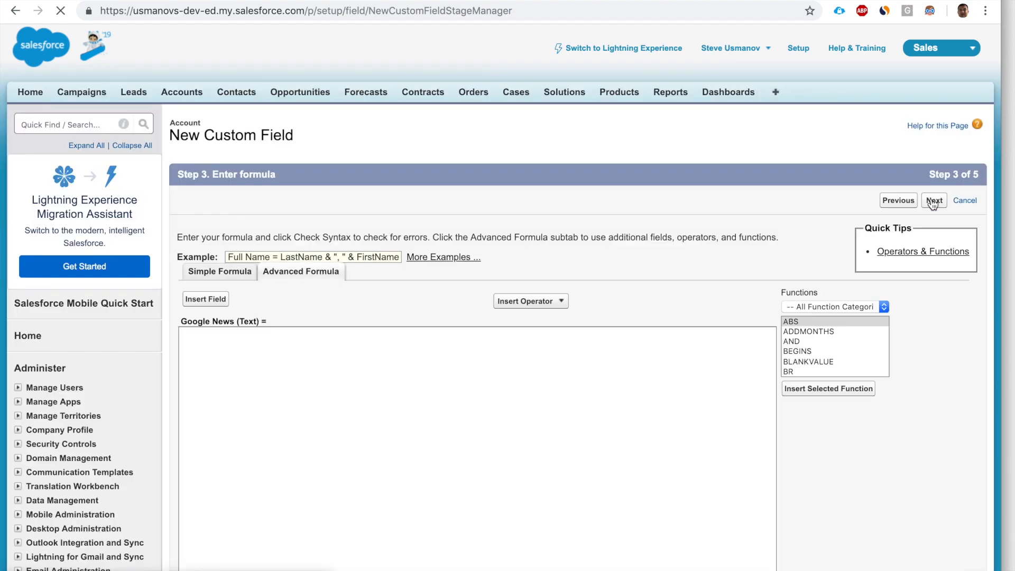
Find HYPERLINK in the function list, review its url and friendly_name arguments, and insert the function into the Google News formula
click(500, 414)
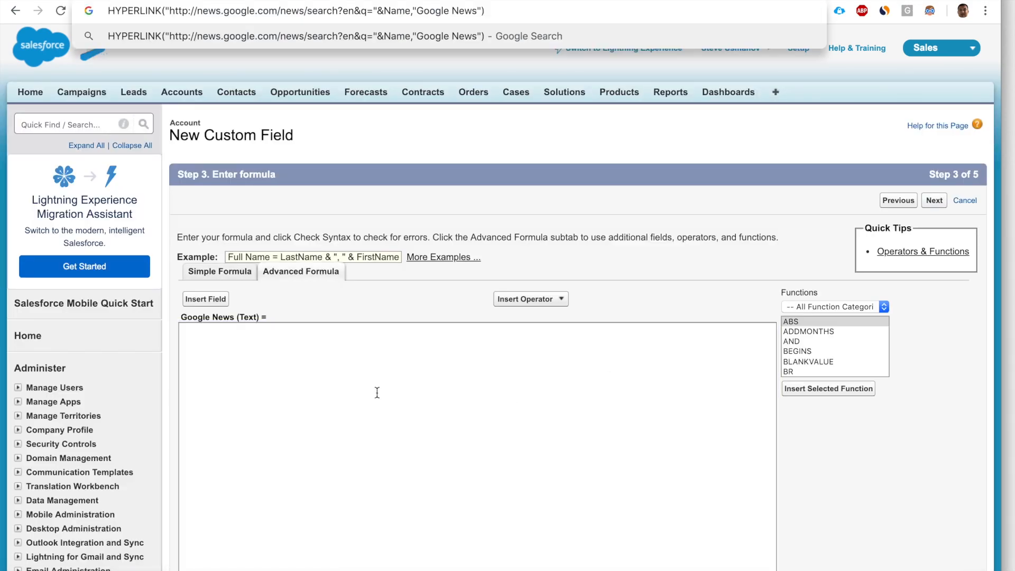
click(376, 392)
scroll(817, 360, down, 3)
scroll(817, 357, down, 4)
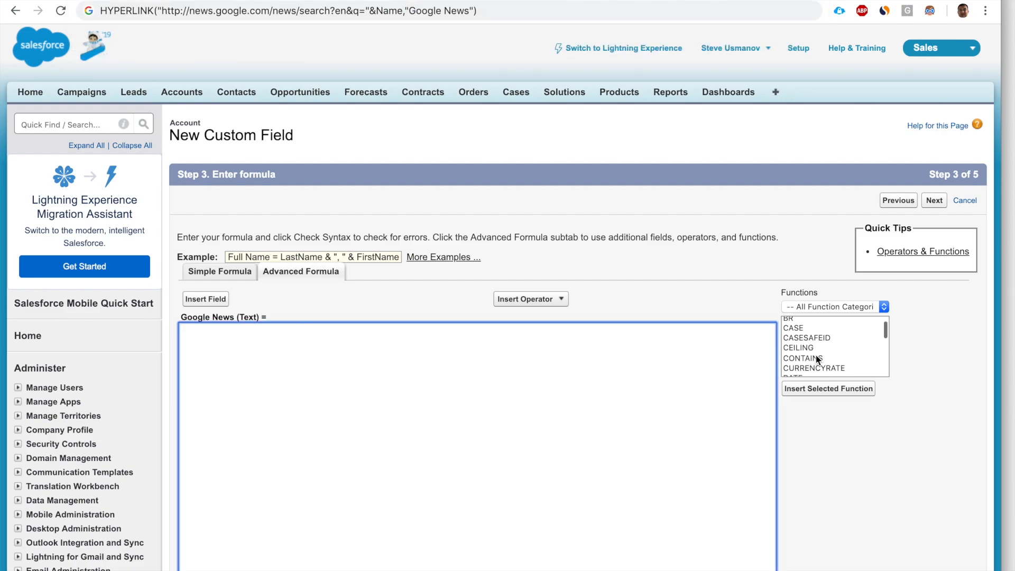
click(818, 359)
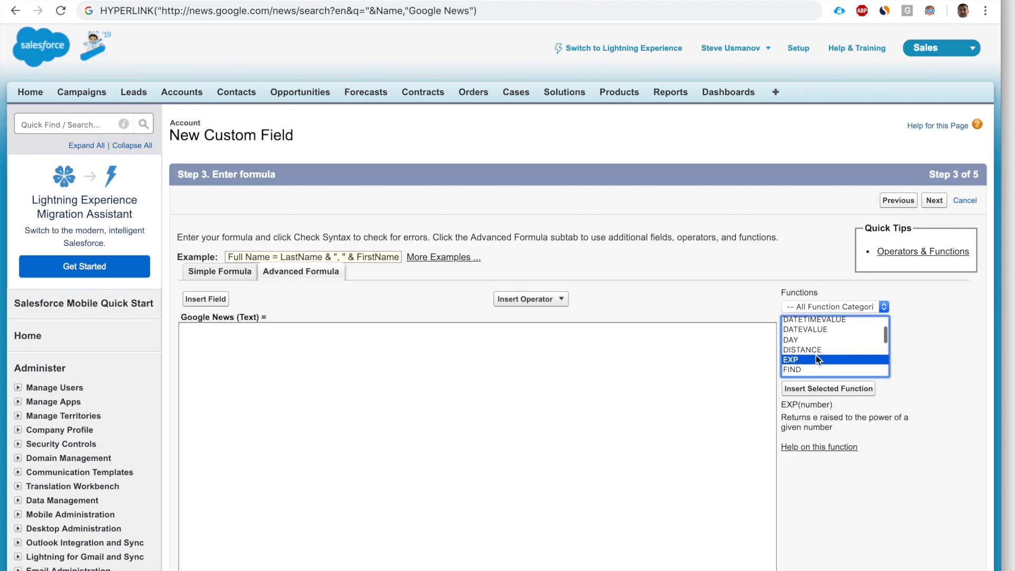
key(h)
scroll(818, 359, down, 1)
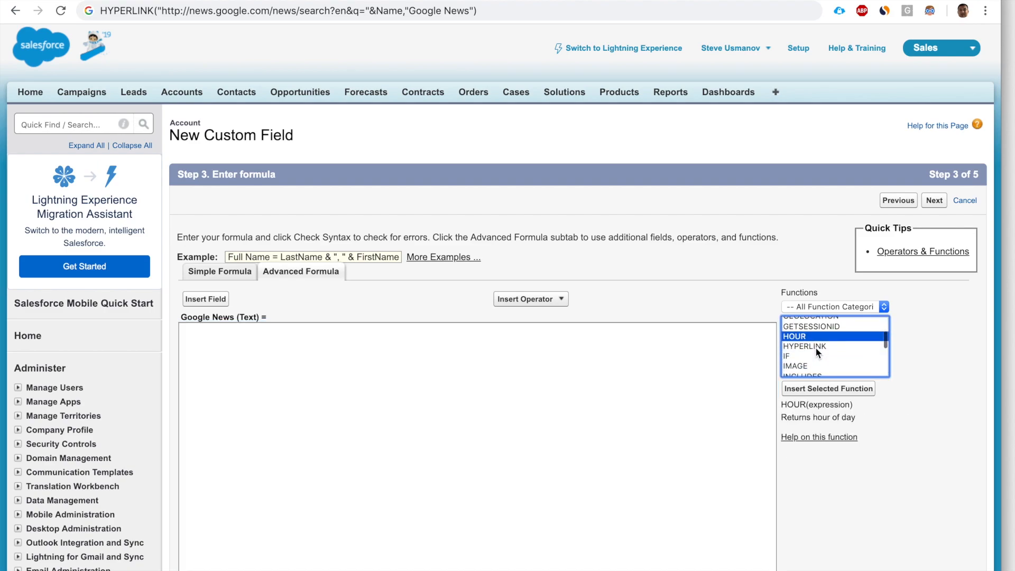
click(816, 345)
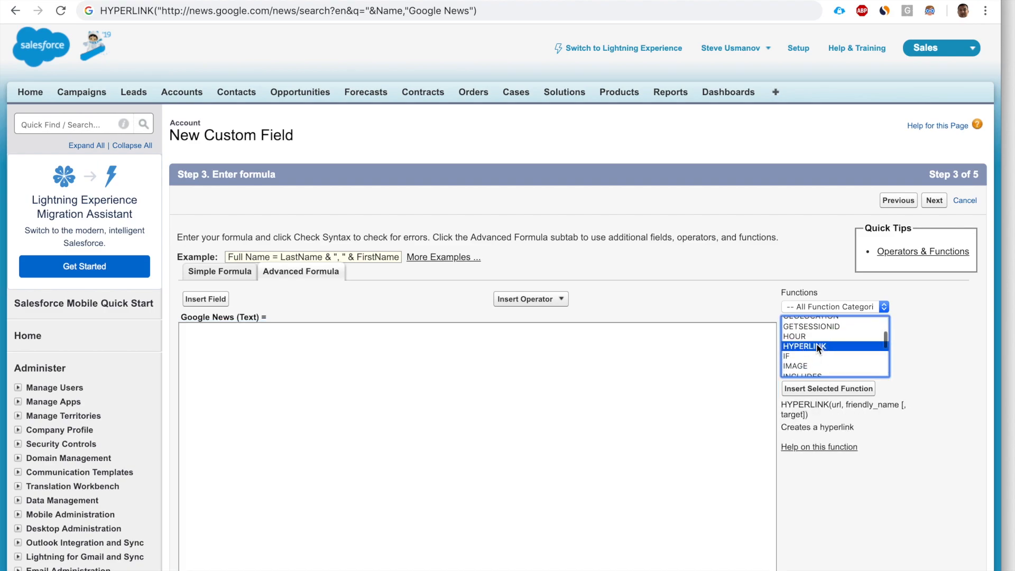
click(836, 405)
double_click(837, 405)
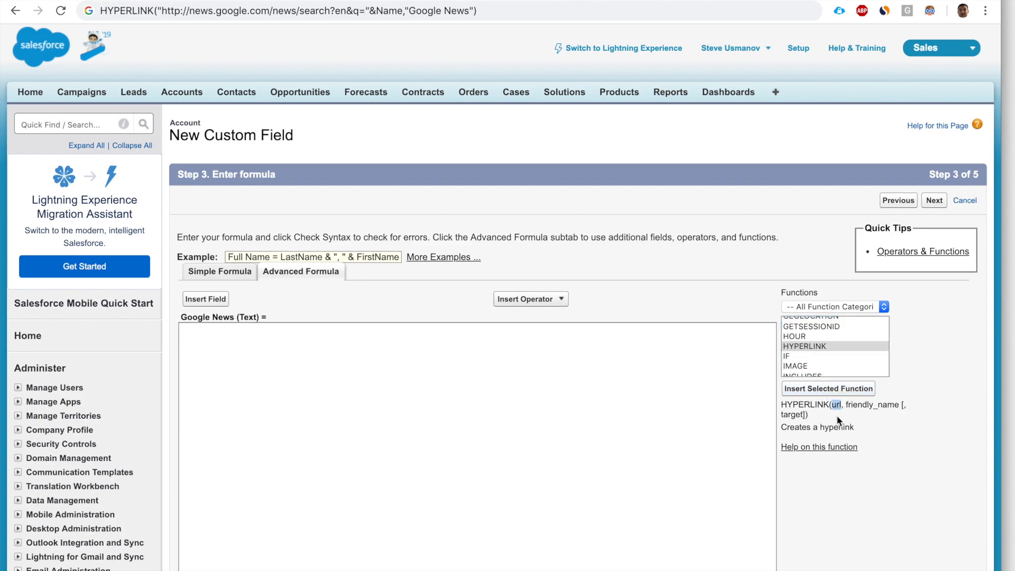
double_click(863, 405)
click(836, 391)
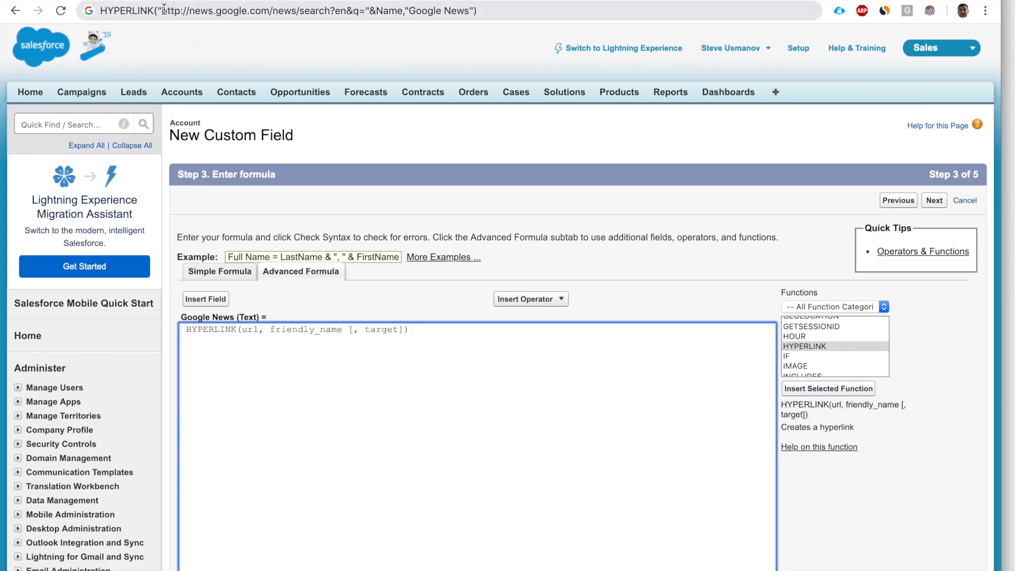
drag(158, 11, 402, 10)
key(ctrl+c)
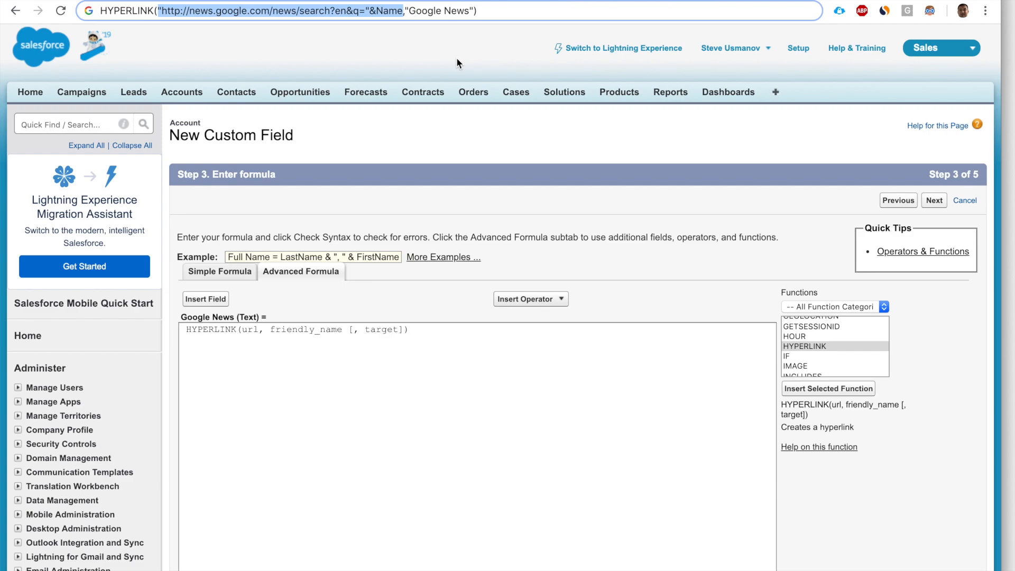
double_click(251, 329)
key(ctrl+v)
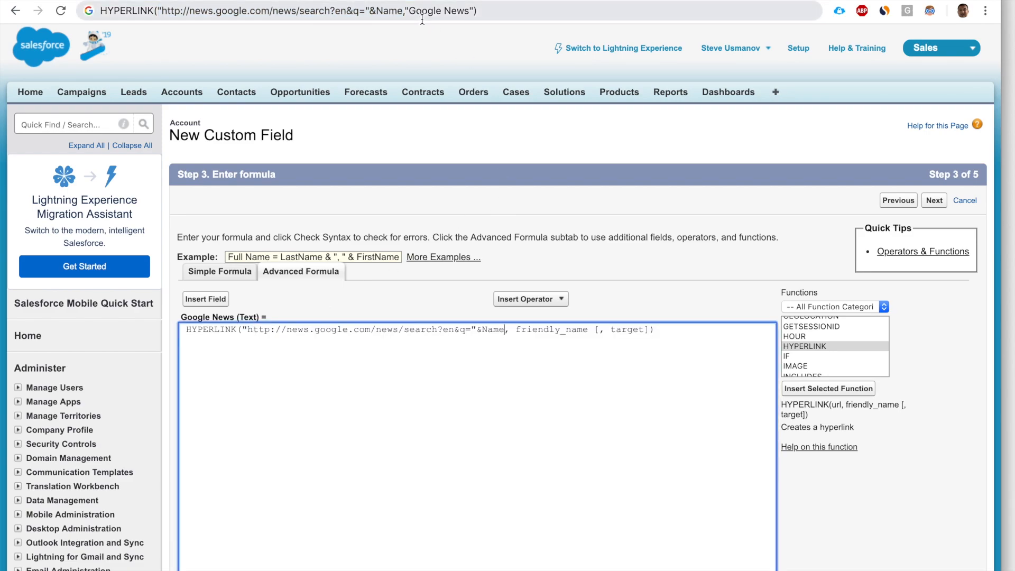
Replace the friendly_name and optional target placeholders with "Google News" and check the formula's syntax
drag(405, 11, 474, 11)
key(ctrl+c)
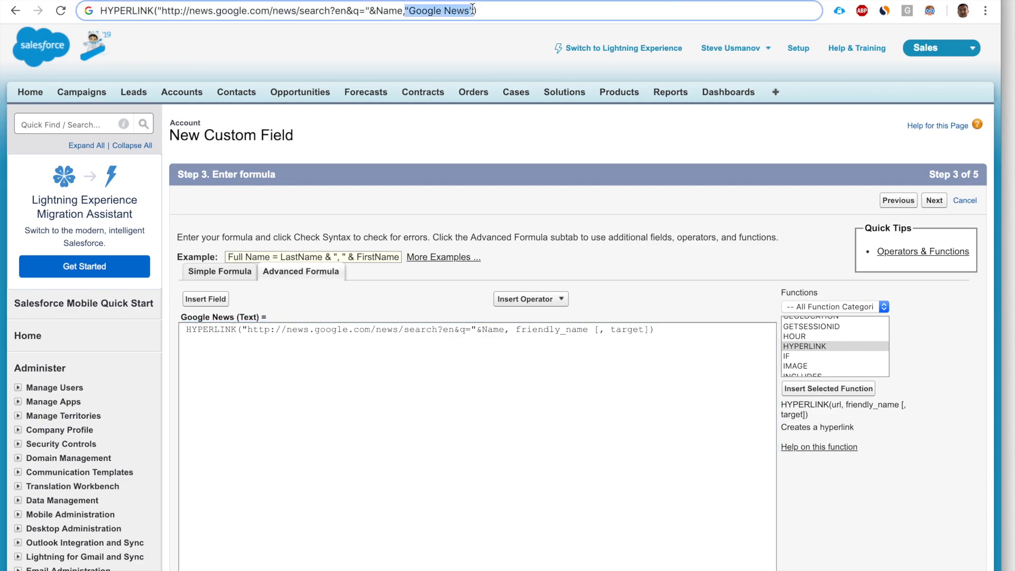
double_click(530, 331)
key(ctrl+v)
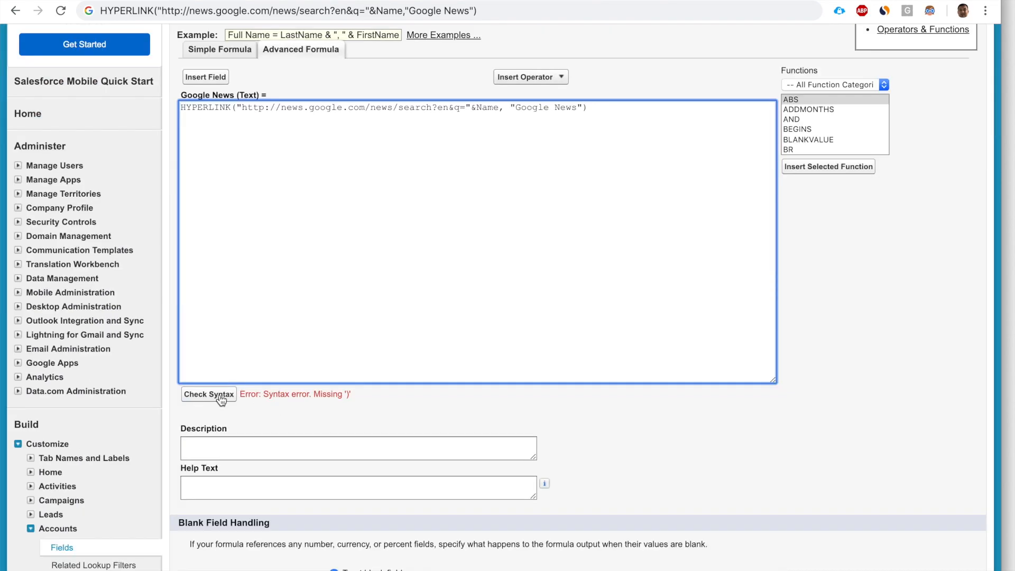
click(221, 394)
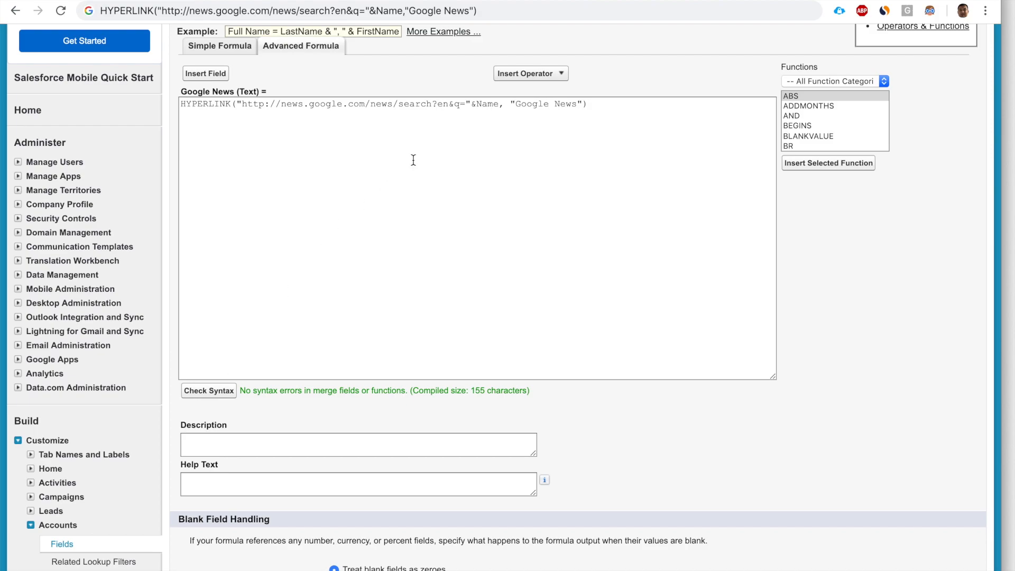
Describe the field as "Displays all news related to Account" and continue to field-level security
scroll(412, 159, down, 3)
click(341, 382)
text(D)
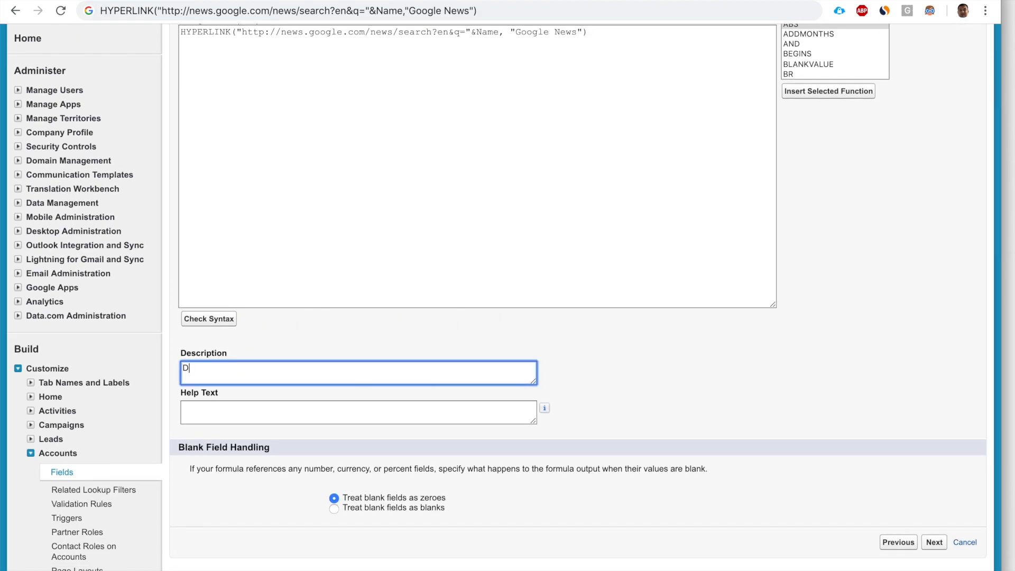
text(isplays all news related to Account)
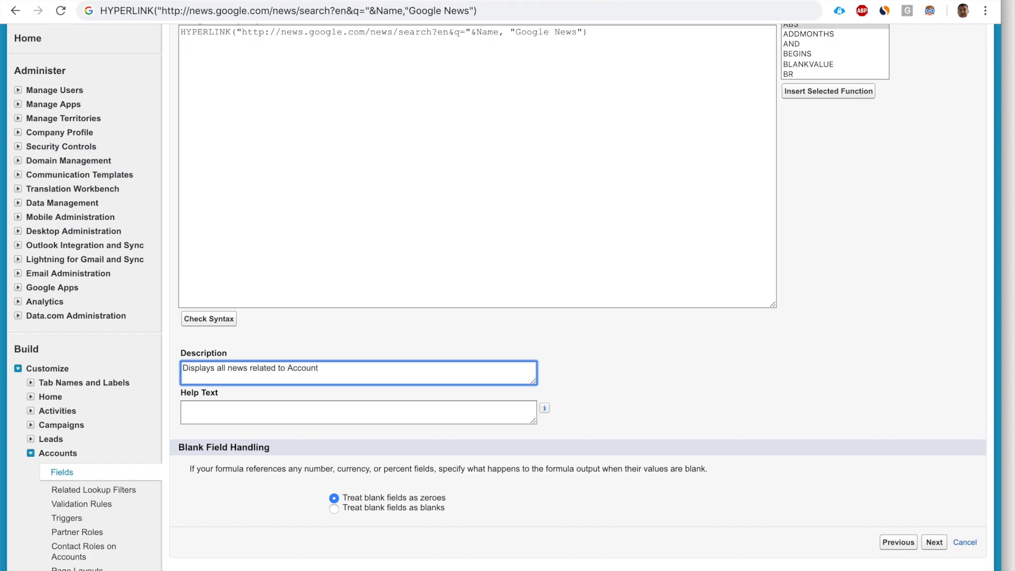
click(934, 542)
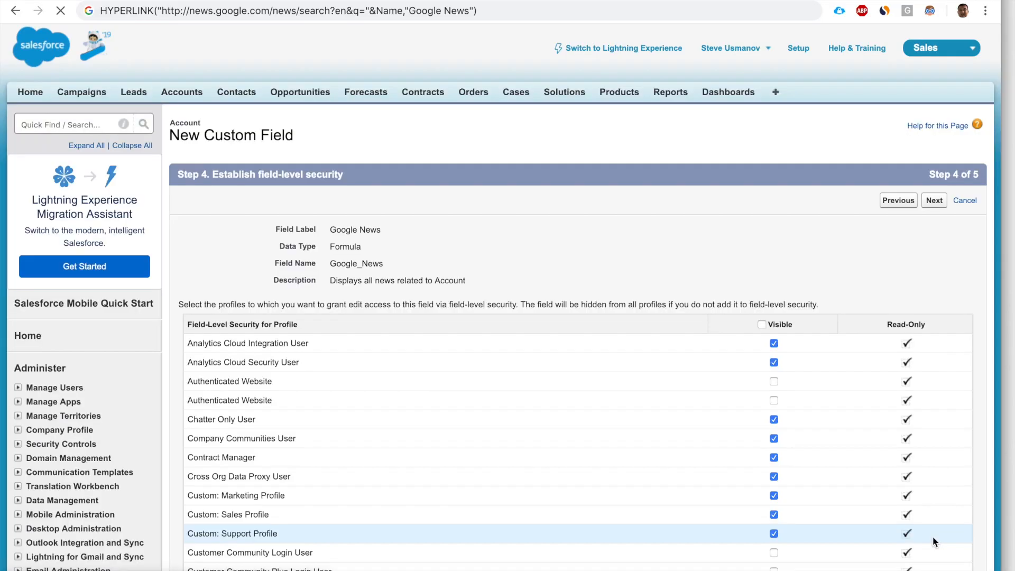
Make the Google News field visible only to System Administrator and save it on the Account Layout and Townhouses page layouts
click(766, 325)
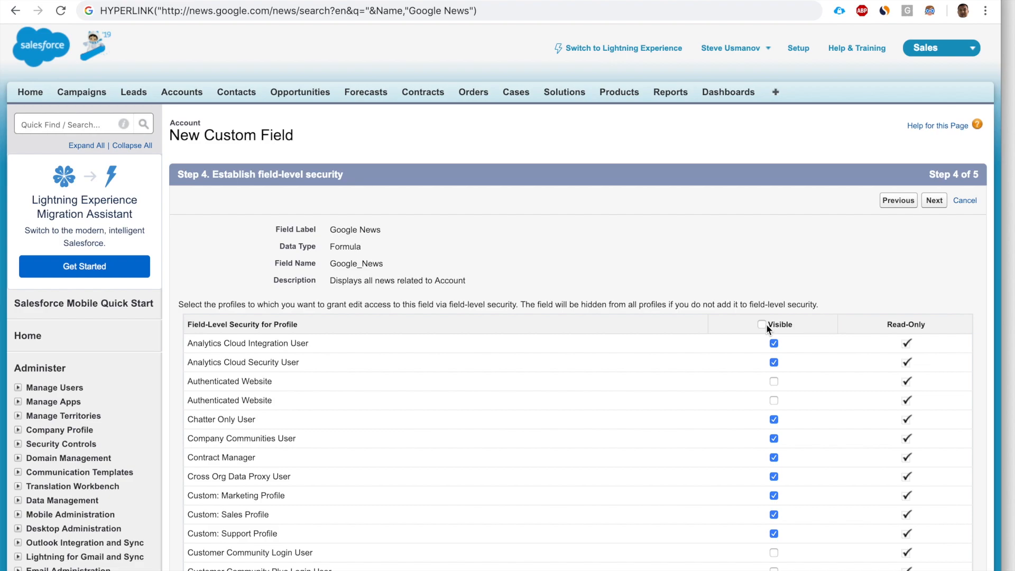
click(761, 324)
scroll(763, 323, down, 4)
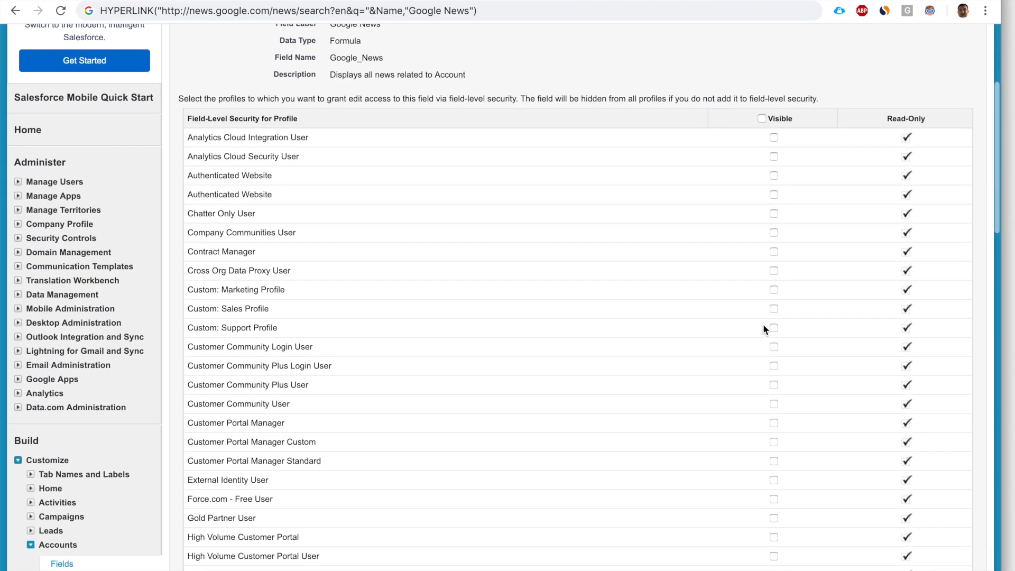
scroll(763, 323, down, 7)
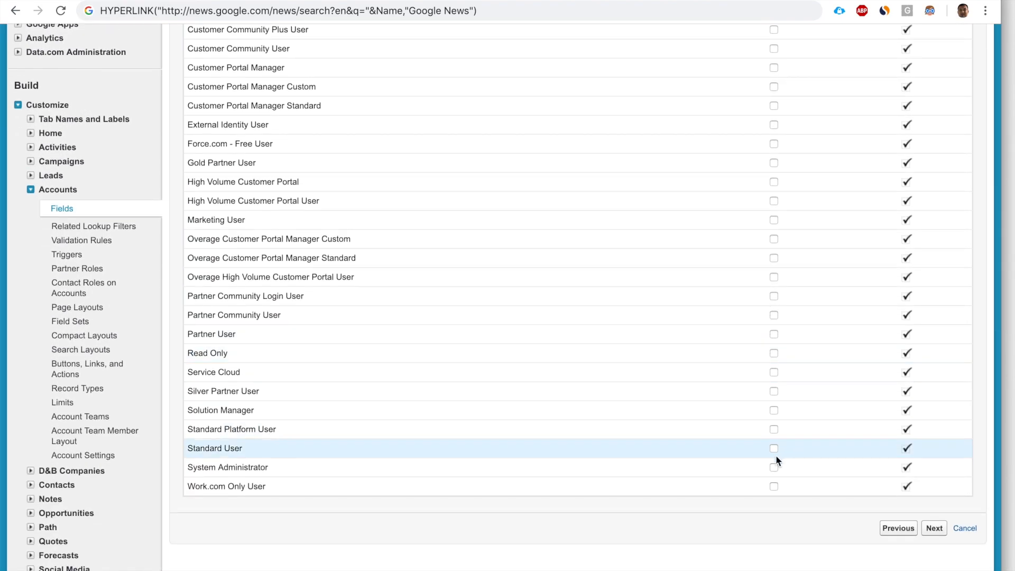
click(773, 467)
click(934, 529)
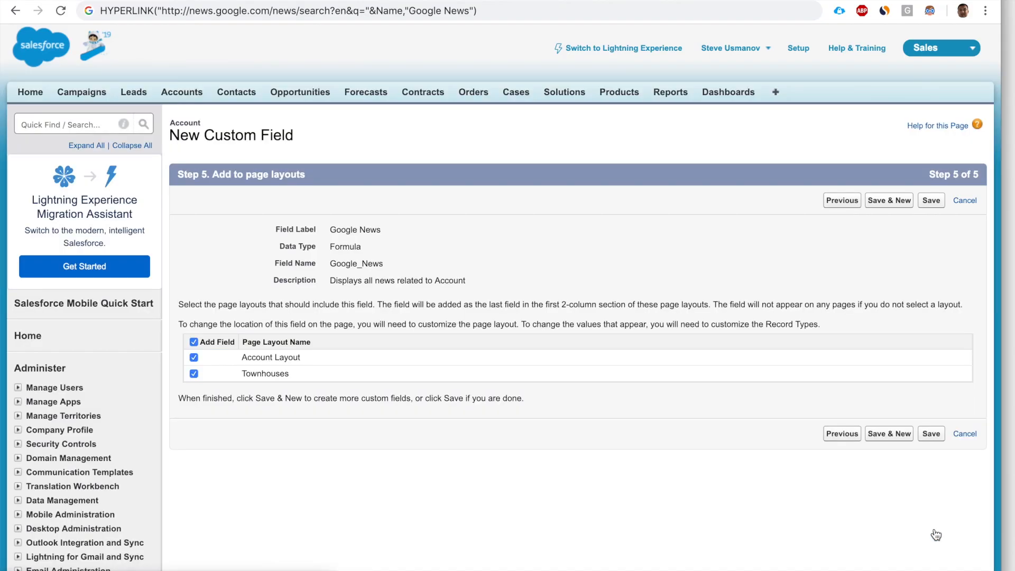
click(931, 434)
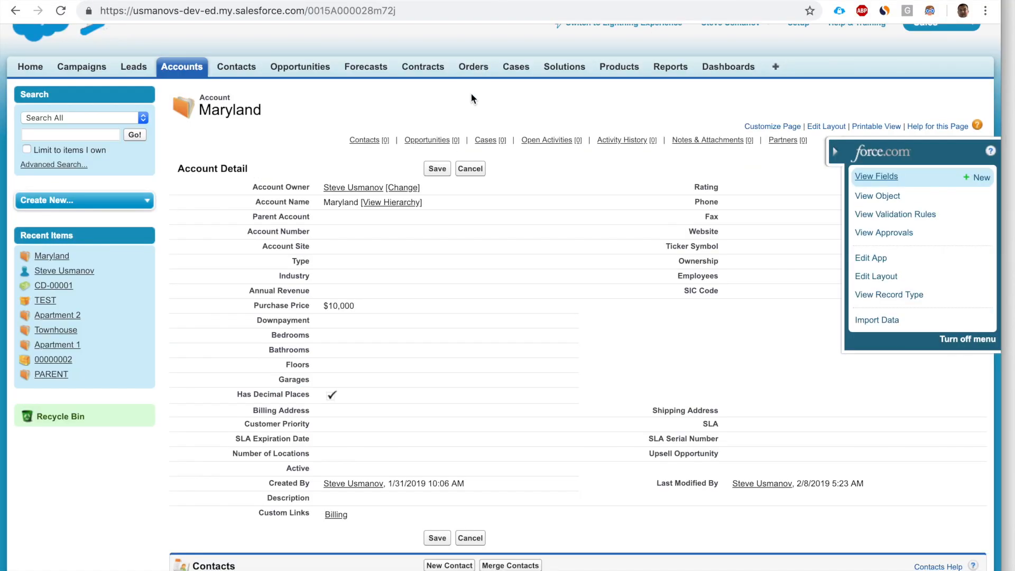
Reload the Maryland account record, search the page for "google" and open the Google News link to review its news results
key(super+r)
key(super+f)
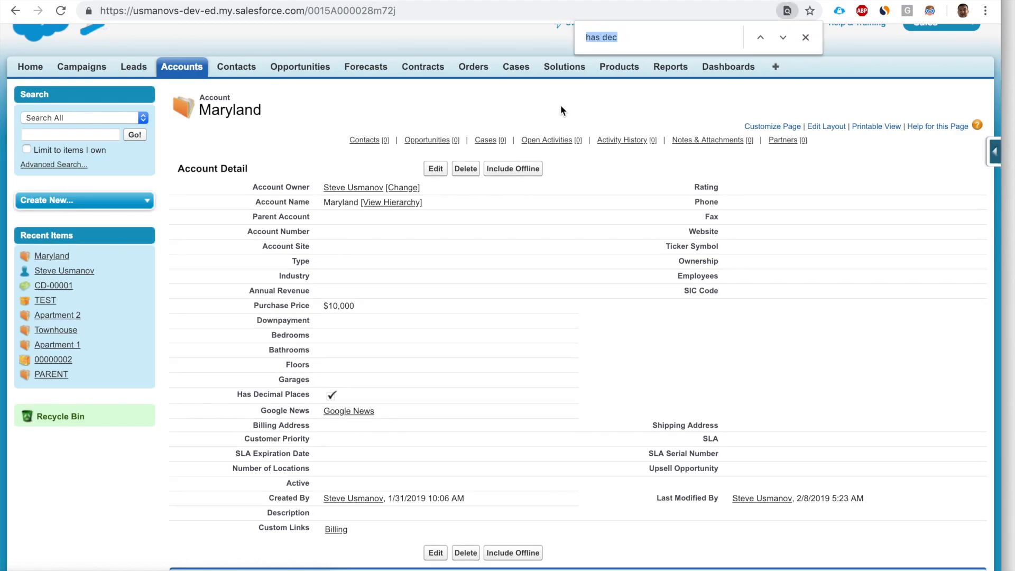
text(google)
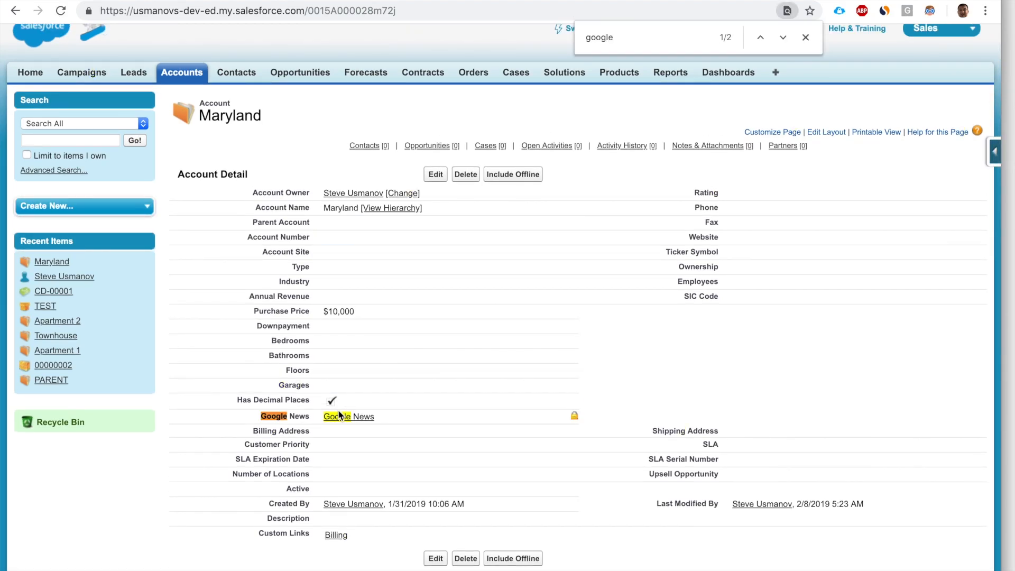
click(339, 416)
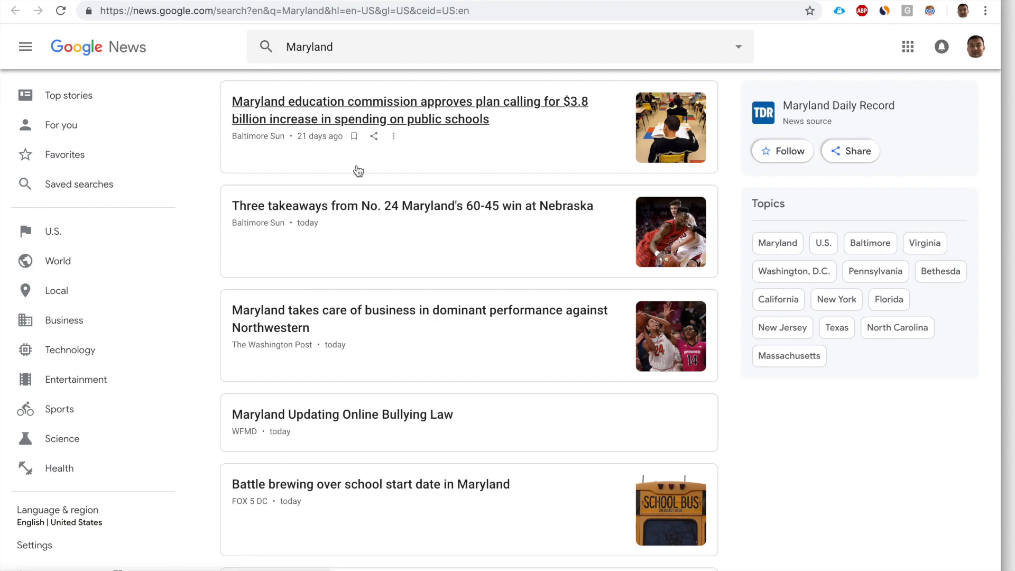
scroll(356, 168, down, 1)
scroll(371, 197, down, 2)
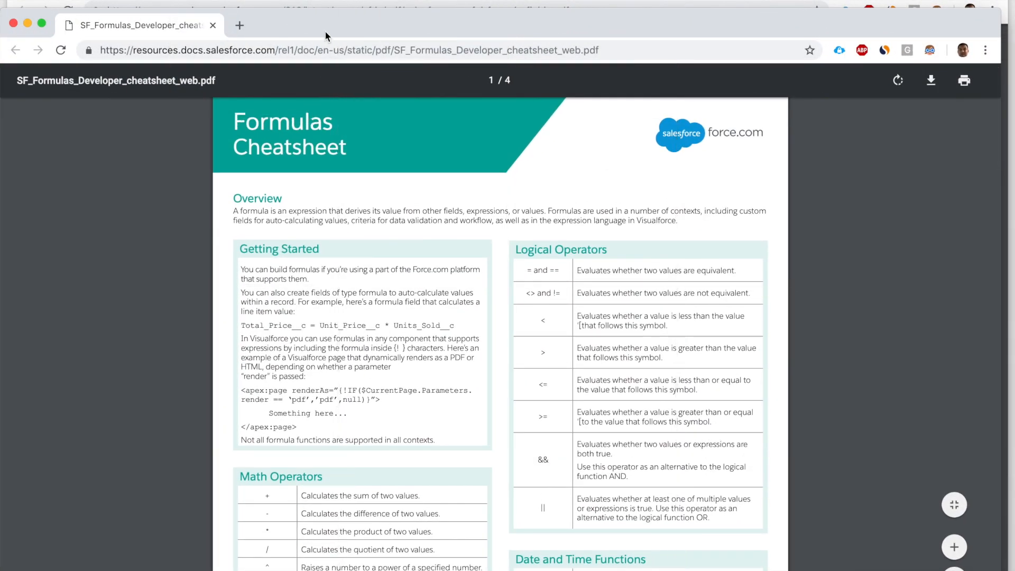
View the Formulas Cheatsheet PDF in full screen and look through its operators and functions to the last page
key(ctrl+super+f)
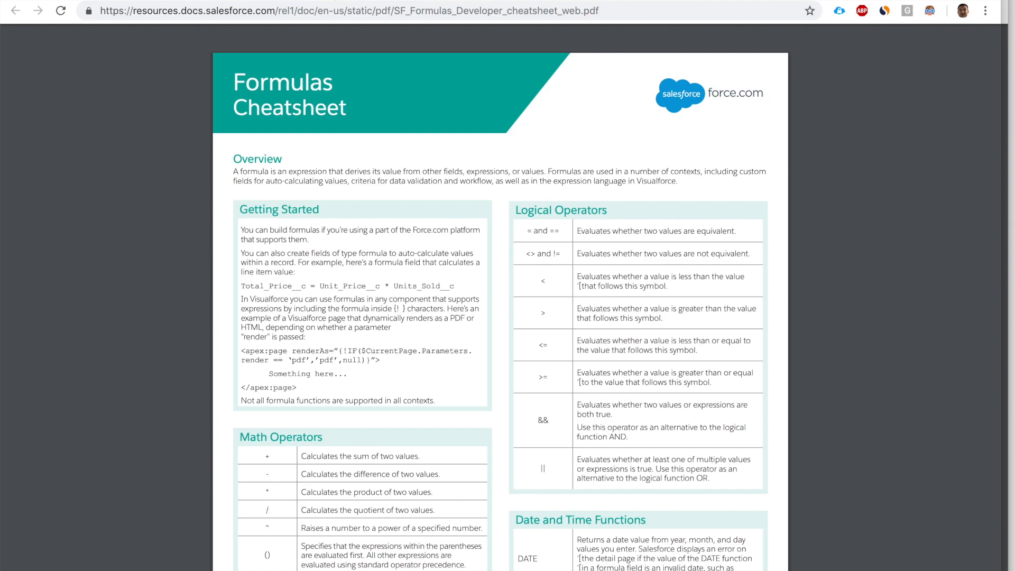
scroll(302, 107, down, 2)
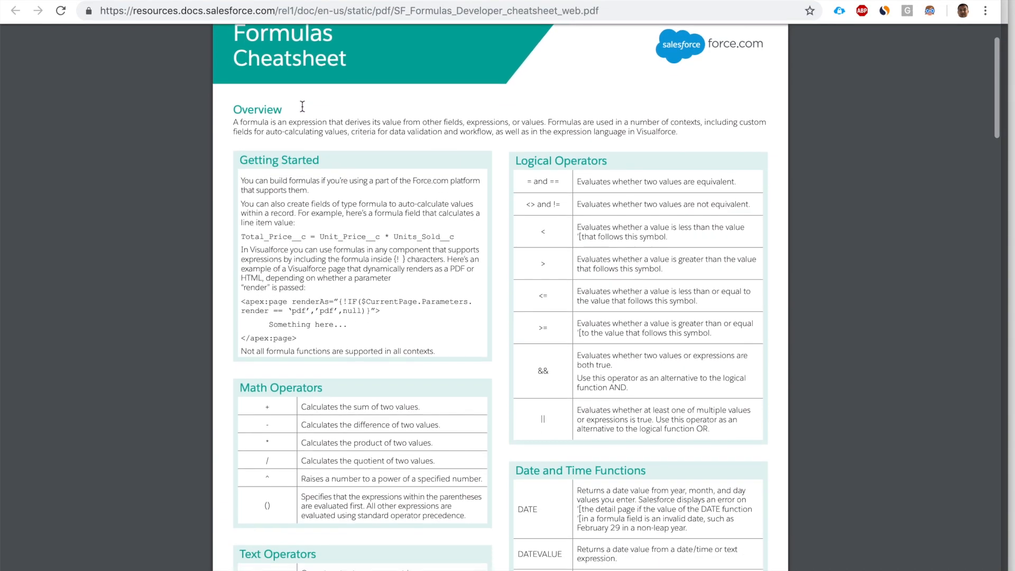
scroll(302, 107, down, 3)
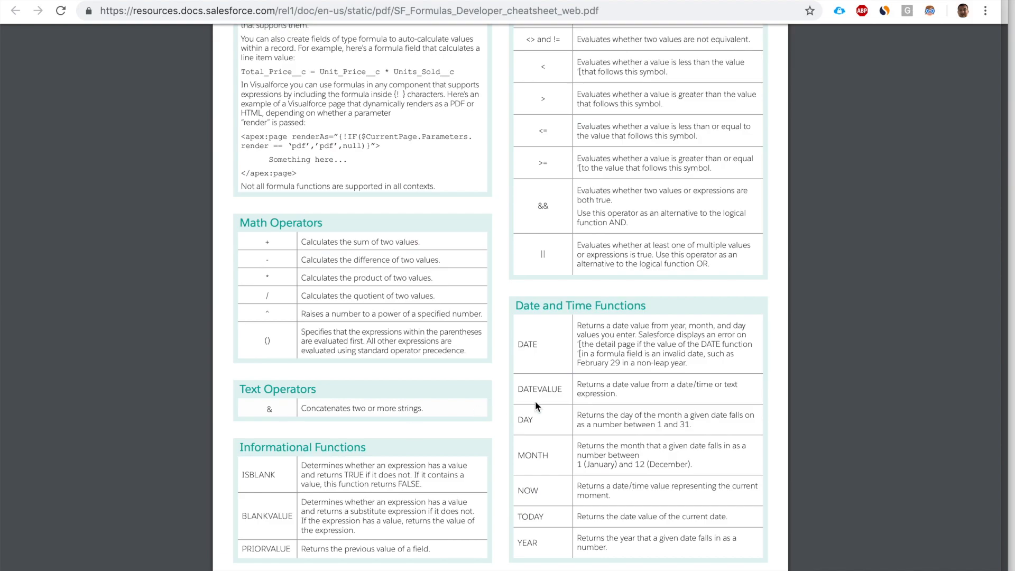
scroll(535, 401, down, 20)
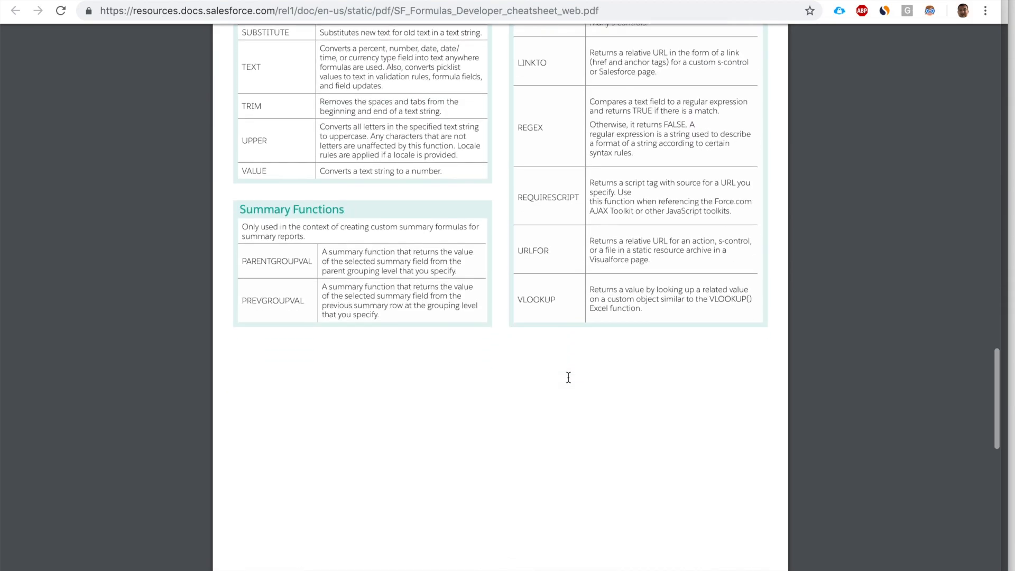
scroll(568, 377, down, 15)
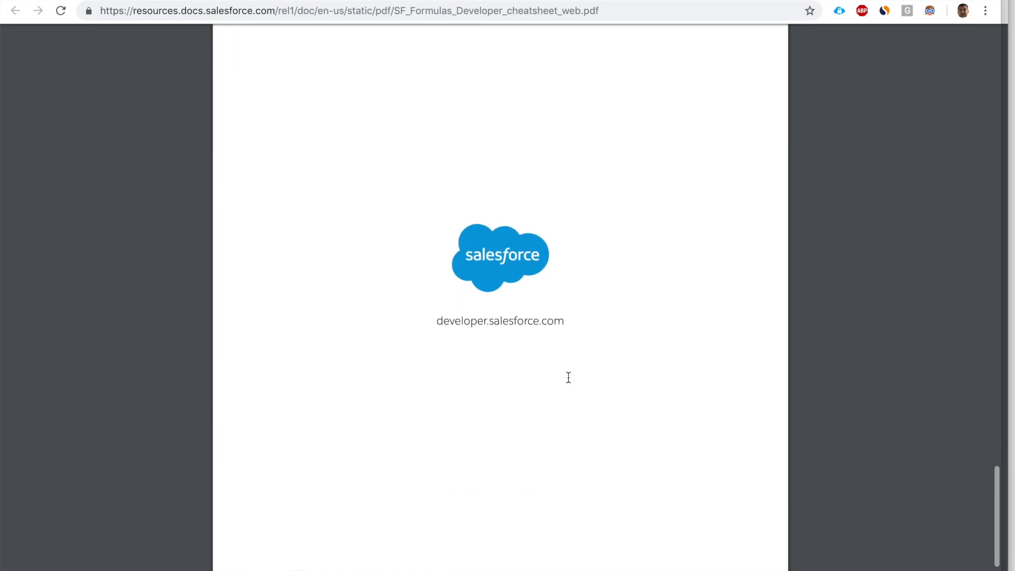
scroll(569, 377, up, 5)
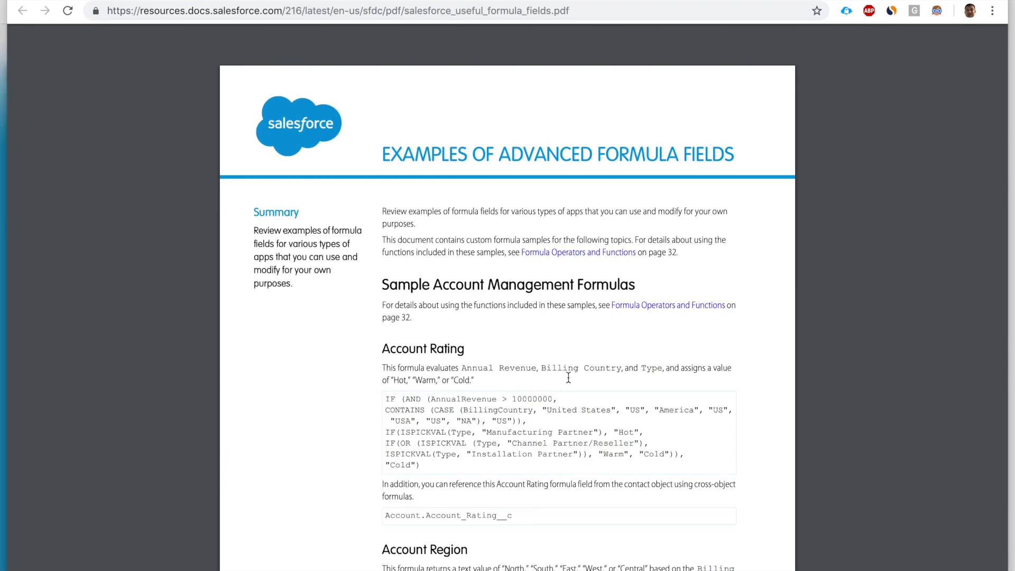
Examine the Account Region formula and the media service samples in the Examples of Advanced Formula Fields PDF
scroll(568, 377, down, 5)
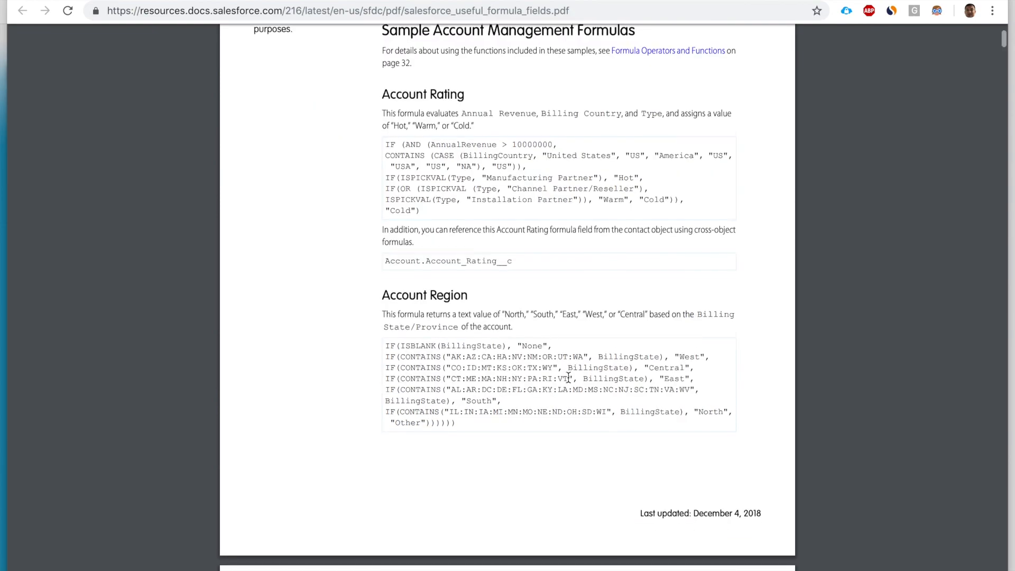
triple_click(433, 282)
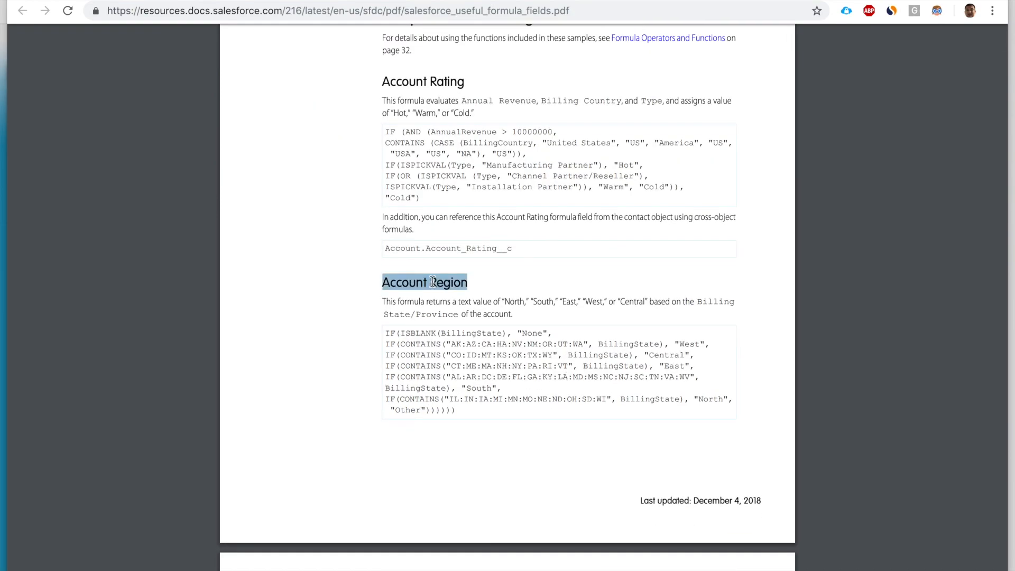
drag(451, 344, 582, 344)
double_click(689, 344)
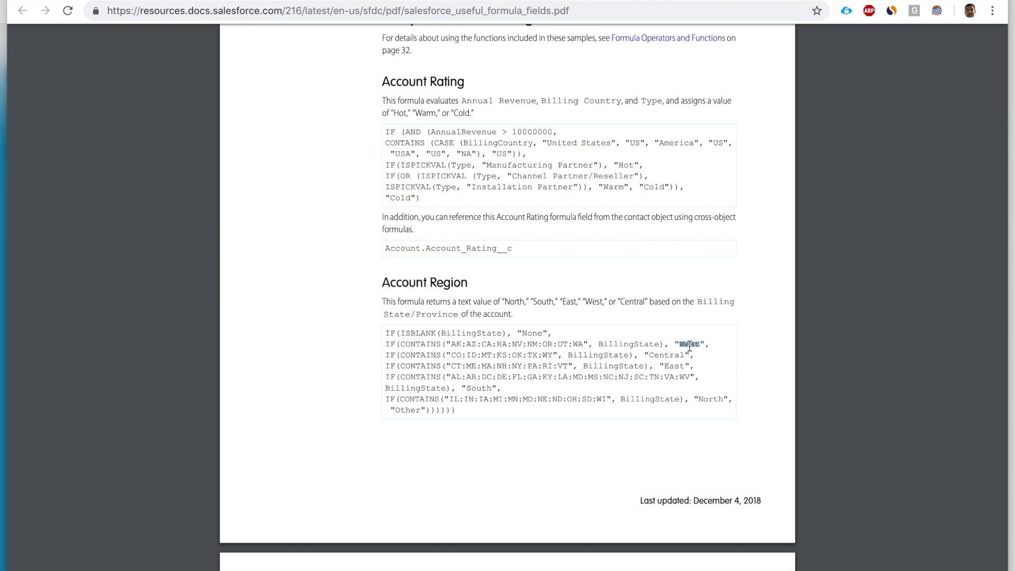
double_click(676, 355)
scroll(642, 353, down, 3)
scroll(642, 354, down, 3)
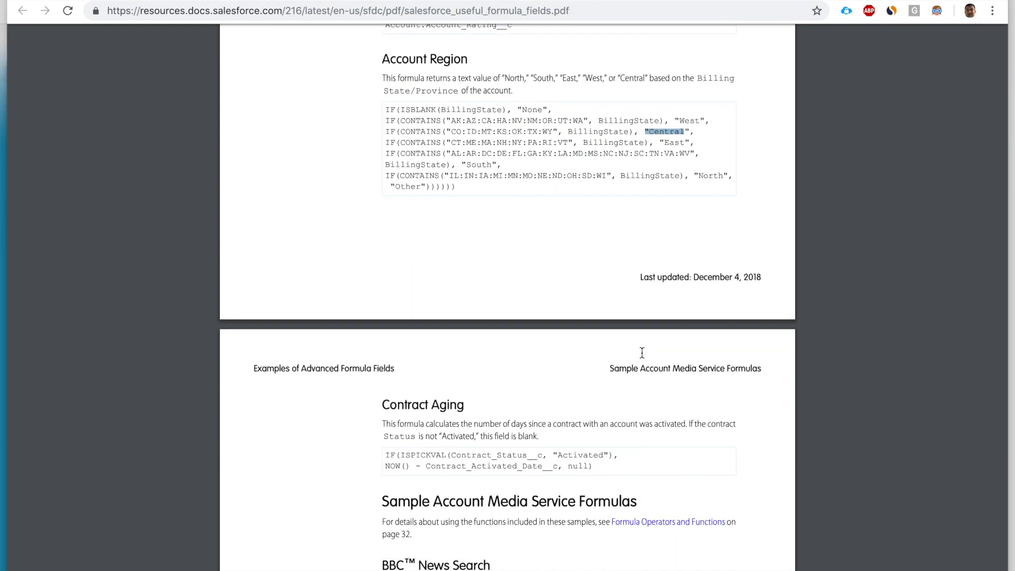
scroll(642, 353, down, 5)
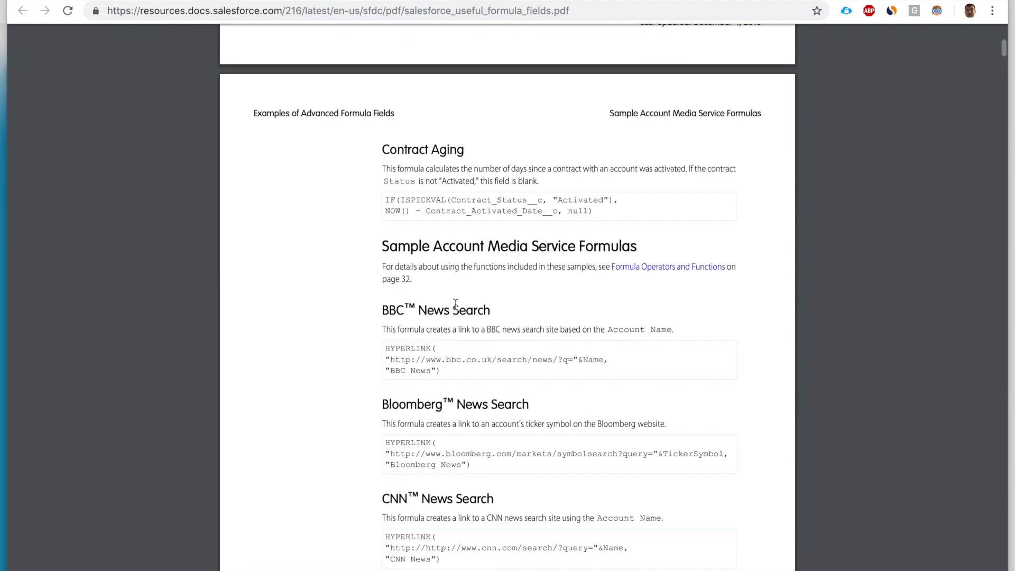
Examine the BBC, Bloomberg, Google and Yahoo link formulas and the case management samples up to page 4 of the PDF
double_click(456, 310)
double_click(423, 406)
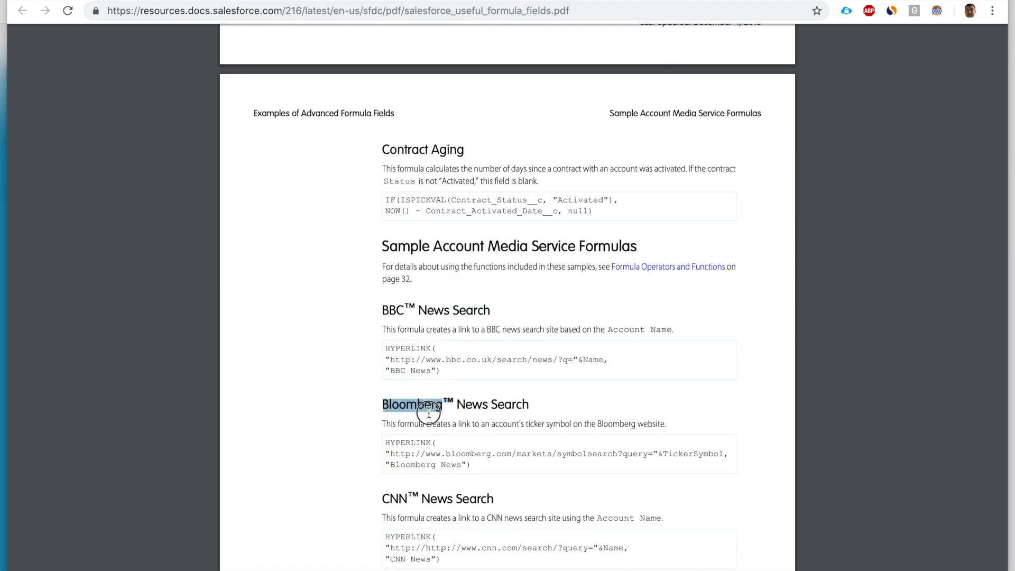
scroll(429, 412, down, 2)
scroll(429, 412, down, 10)
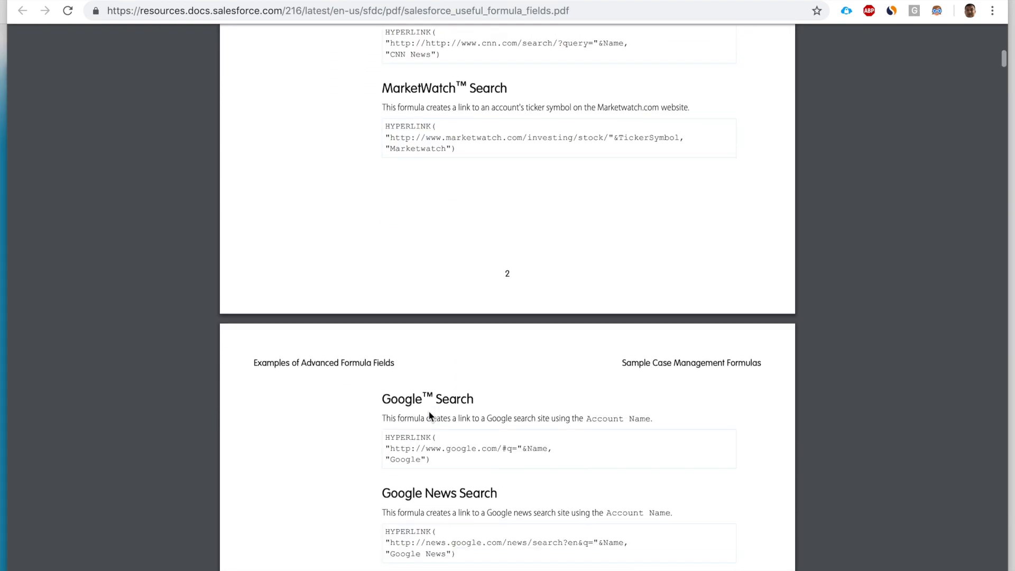
scroll(429, 416, down, 6)
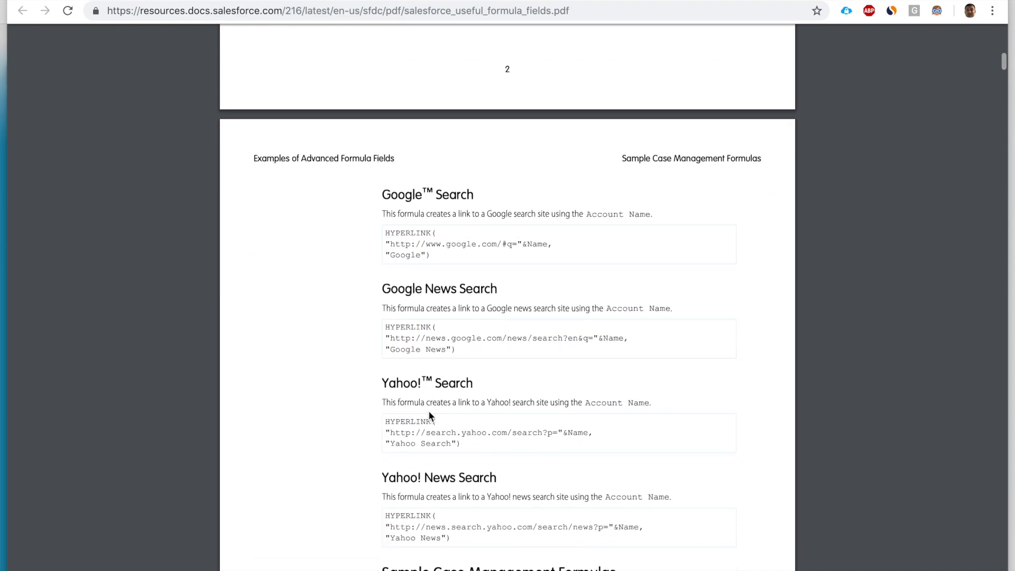
scroll(429, 416, down, 5)
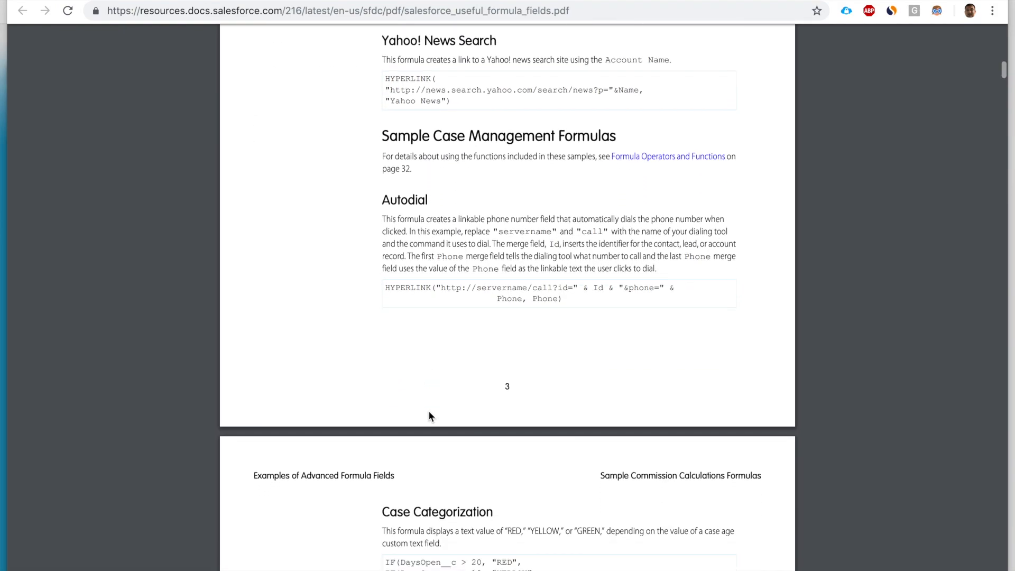
scroll(429, 416, down, 7)
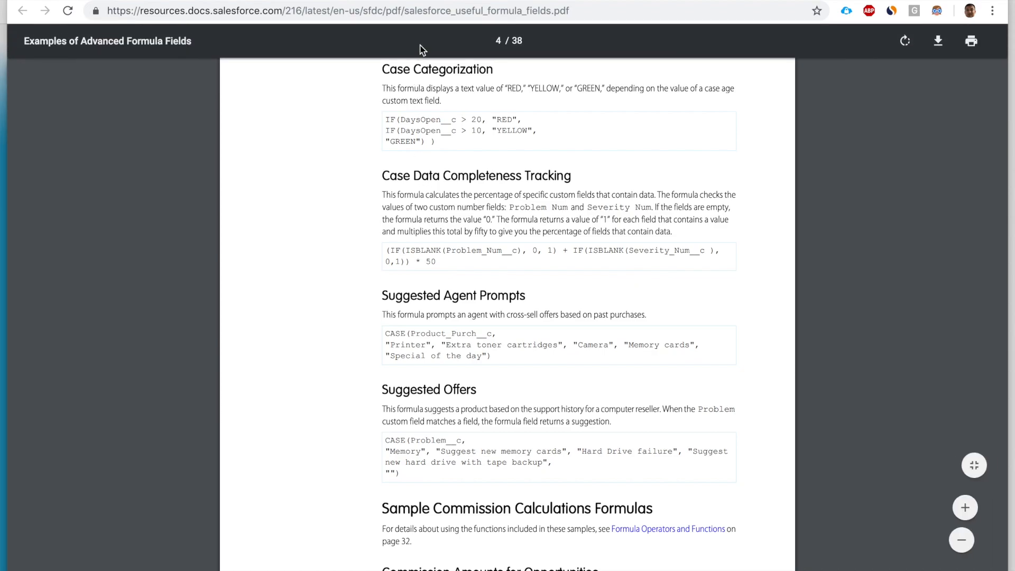
Search Google for "salesforce formula beer" and look through the results for the community formula group
click(434, 11)
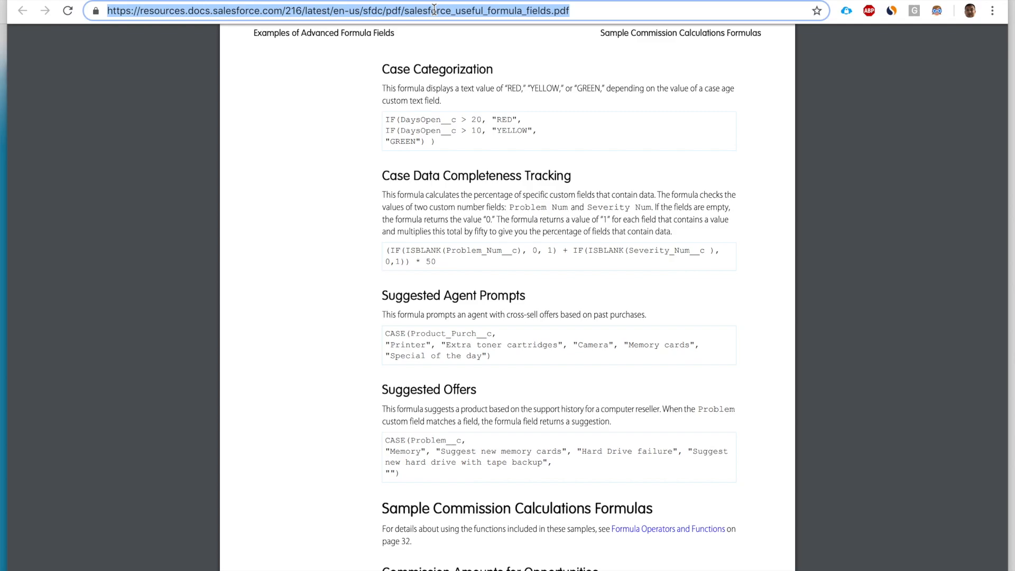
text(salesforce)
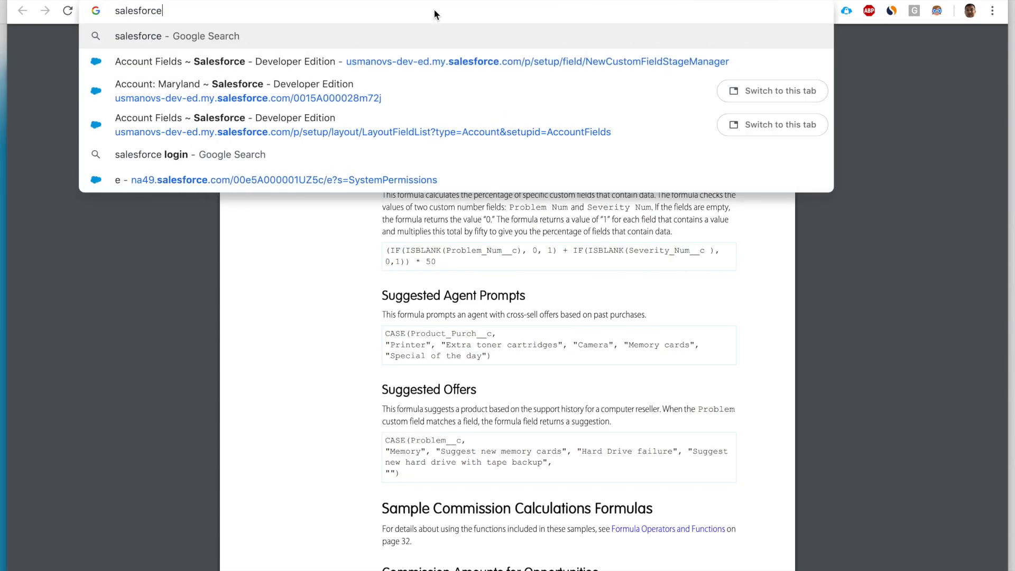
text( formula be)
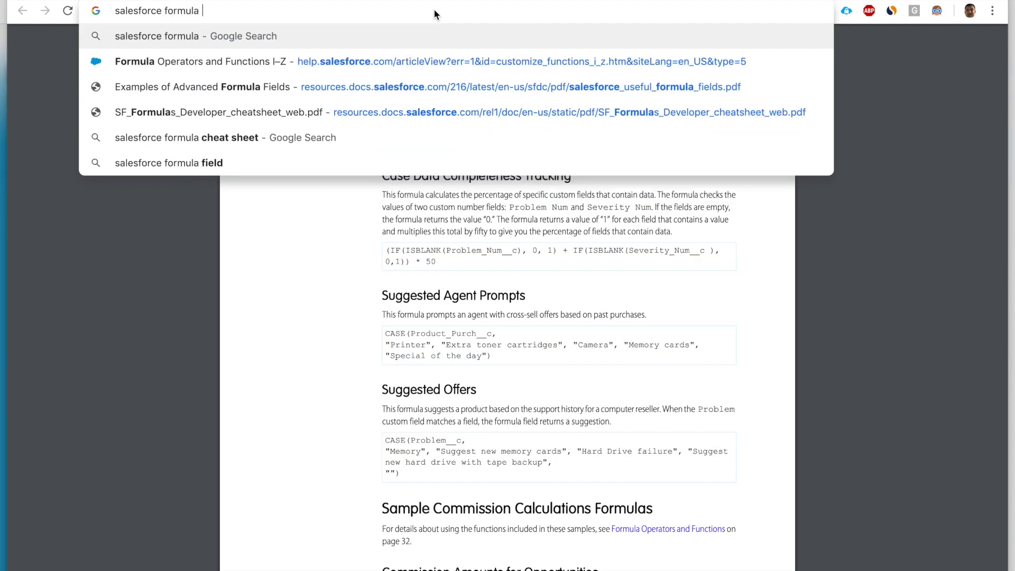
text(er)
key(Return)
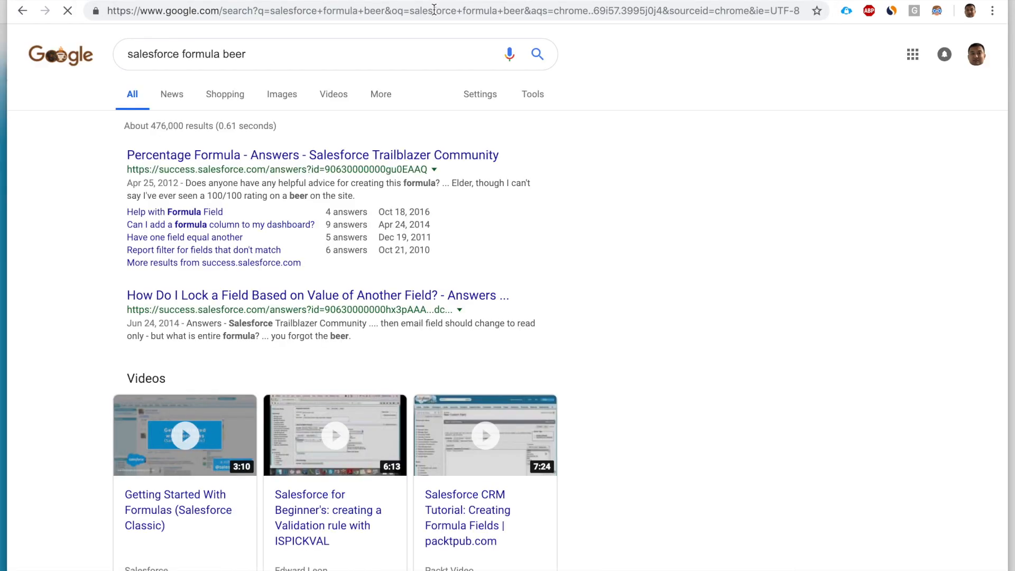
scroll(401, 67, down, 6)
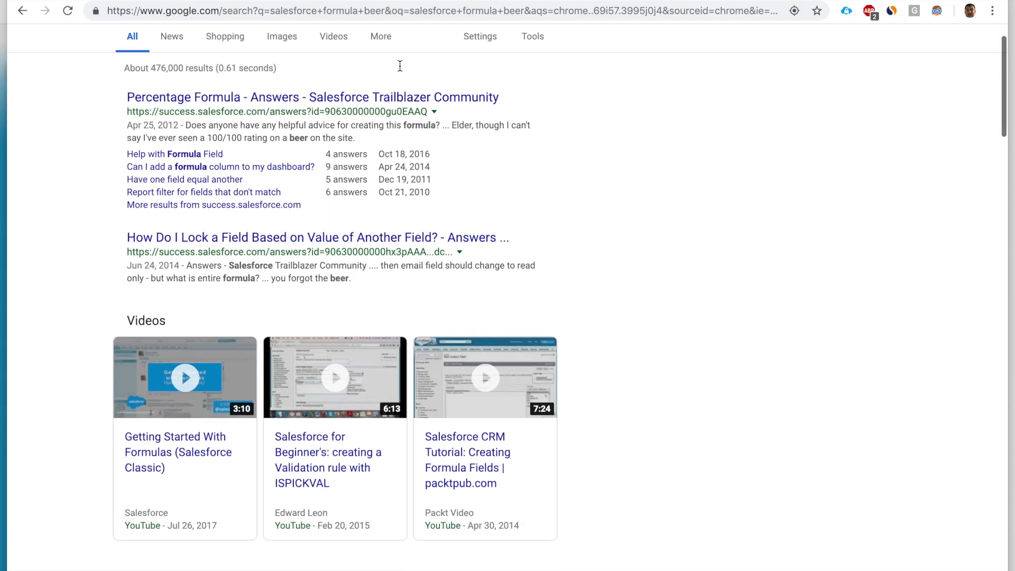
scroll(193, 333, down, 3)
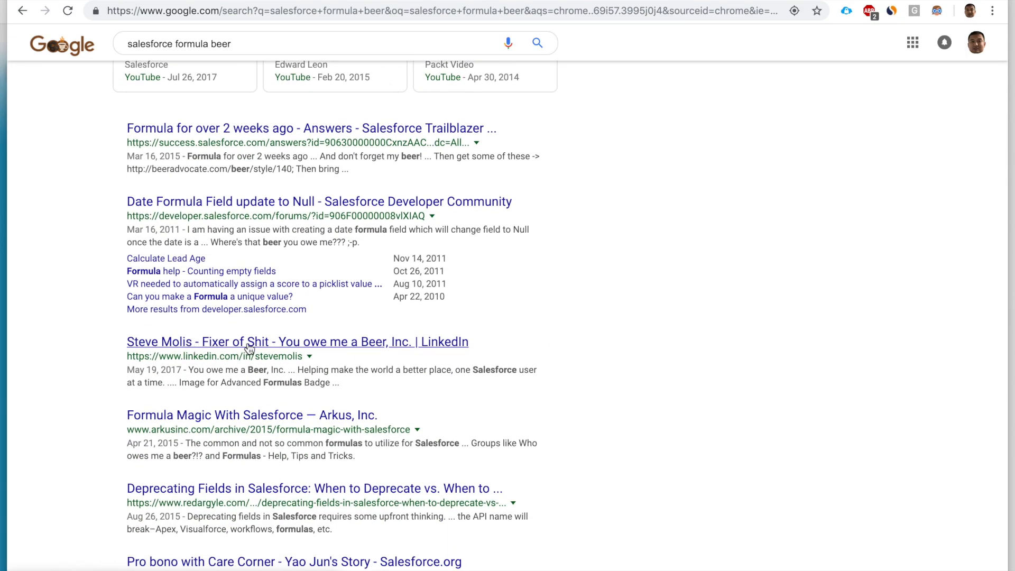
scroll(249, 347, up, 10)
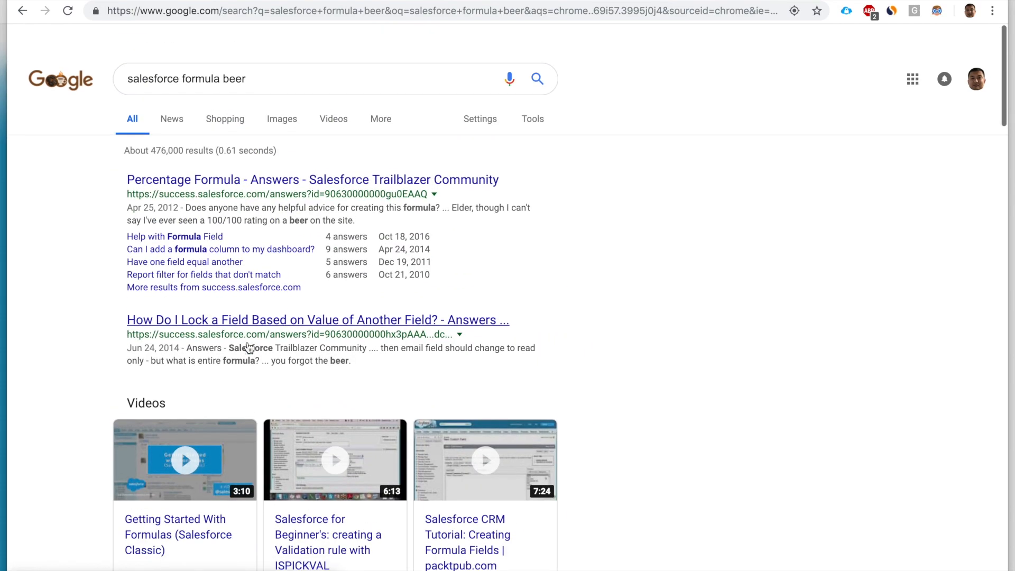
Refine the search to "salesforce you owe me beer" and open the "Who owes me a beer?!?" Trailblazer Community group, logging in with Salesforce
double_click(201, 54)
text(you owe me)
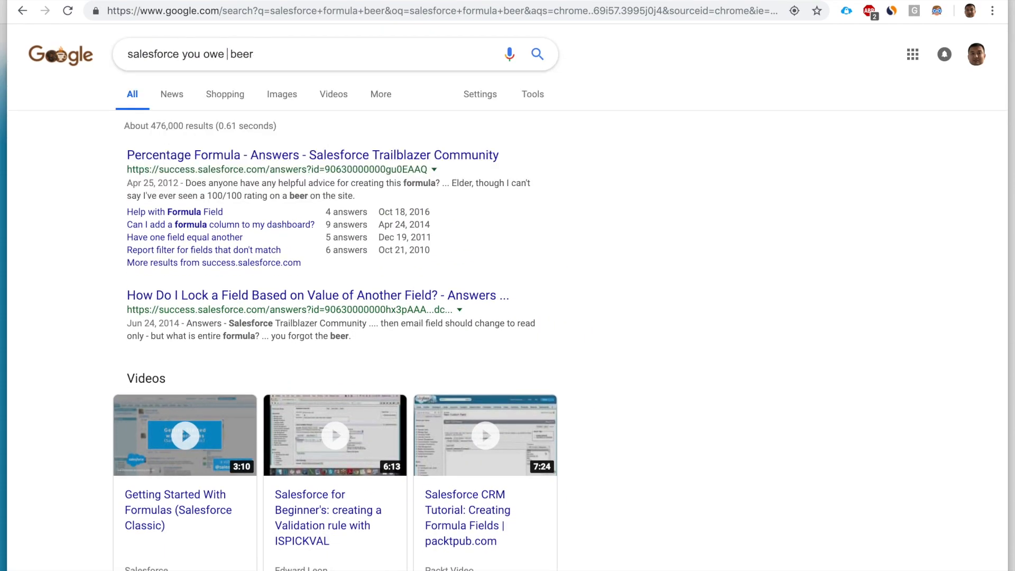
key(Return)
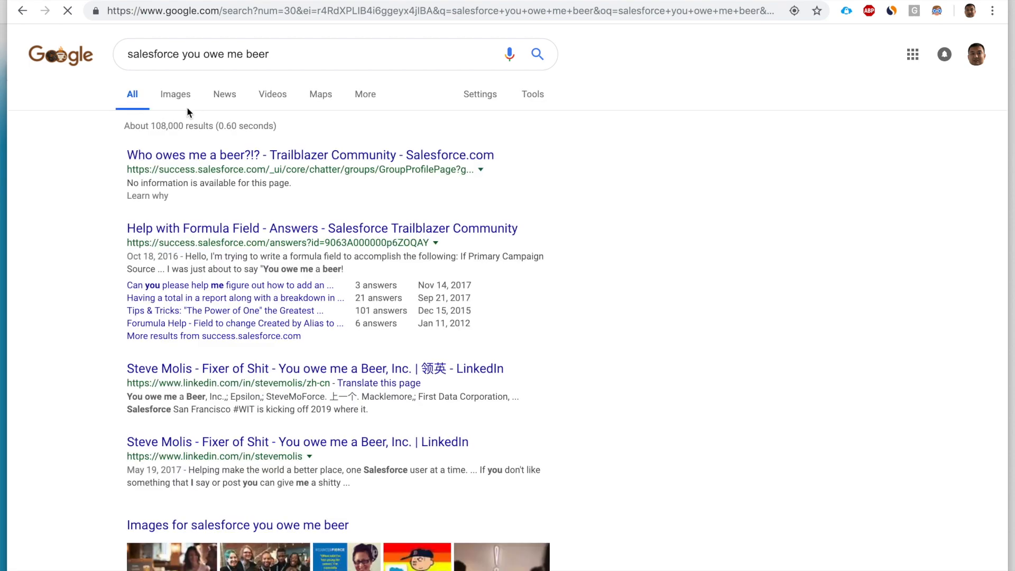
click(188, 154)
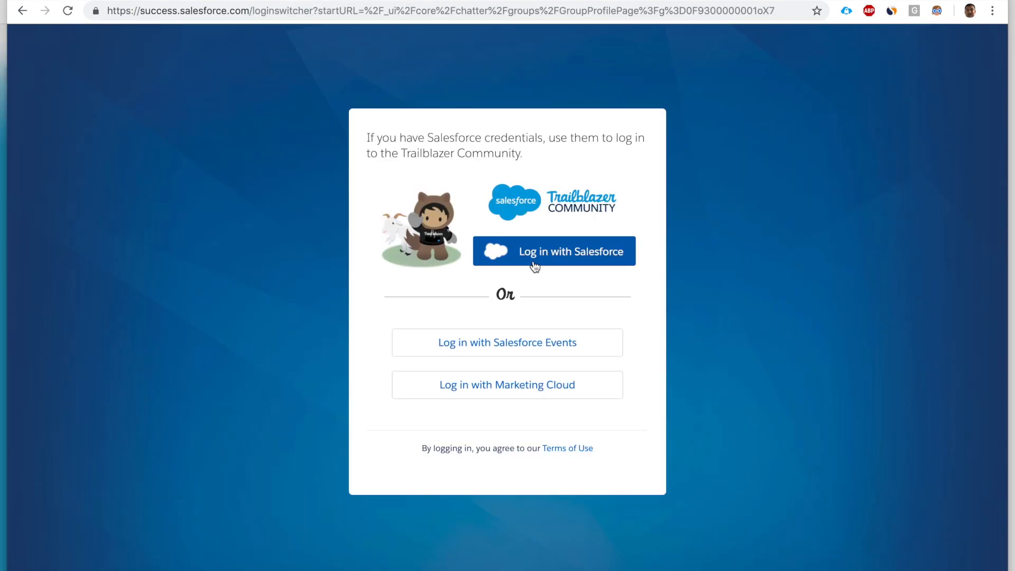
click(534, 263)
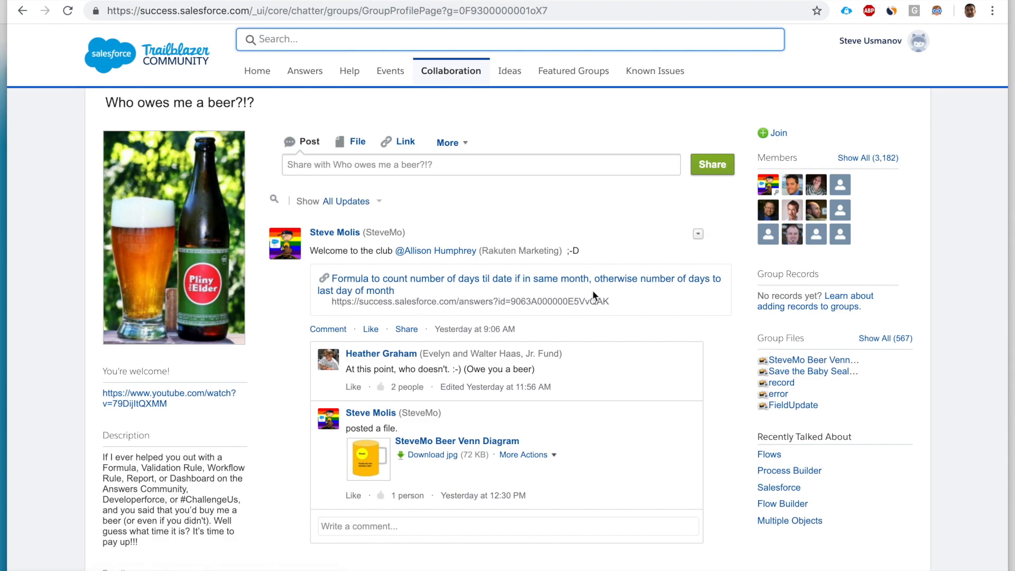
Look through the posts and comments in the "Who owes me a beer?!?" group, returning to its first post
scroll(593, 294, down, 10)
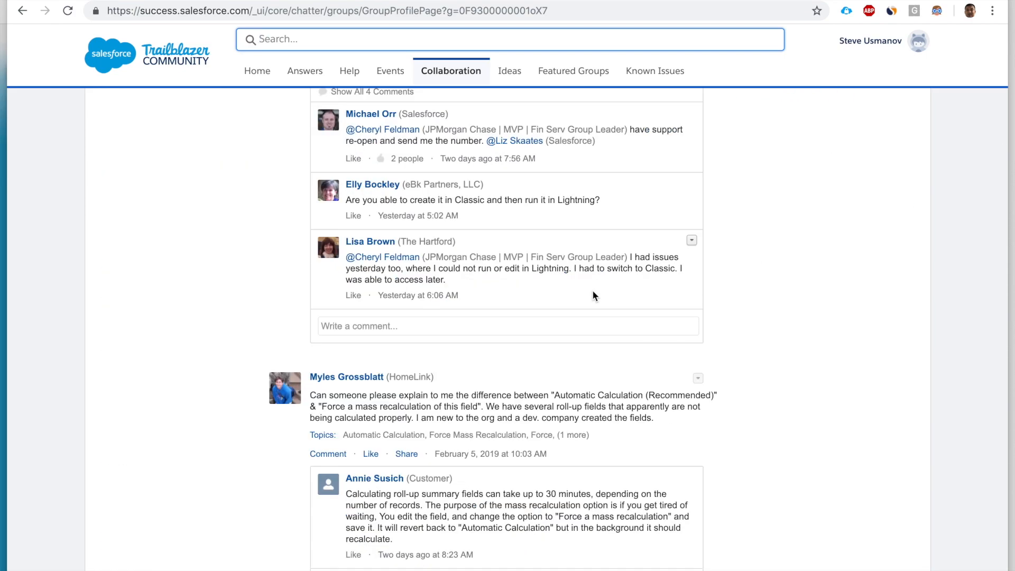
scroll(592, 294, up, 10)
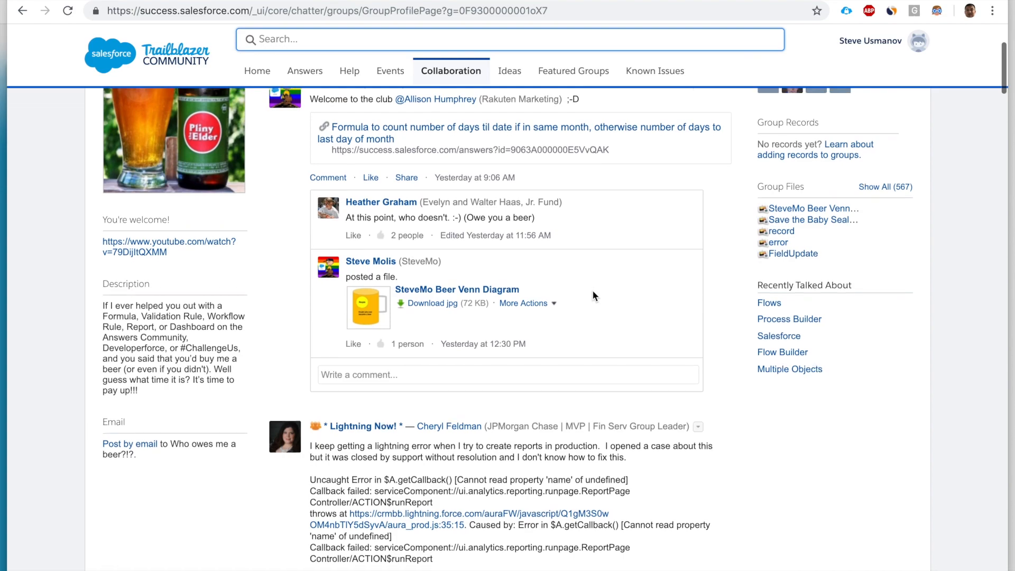
scroll(592, 290, up, 2)
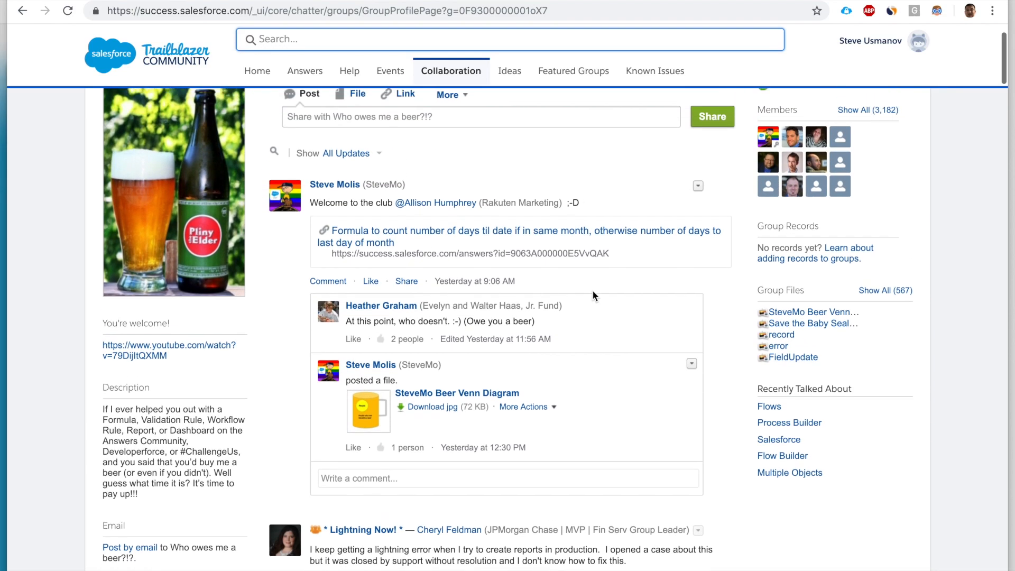